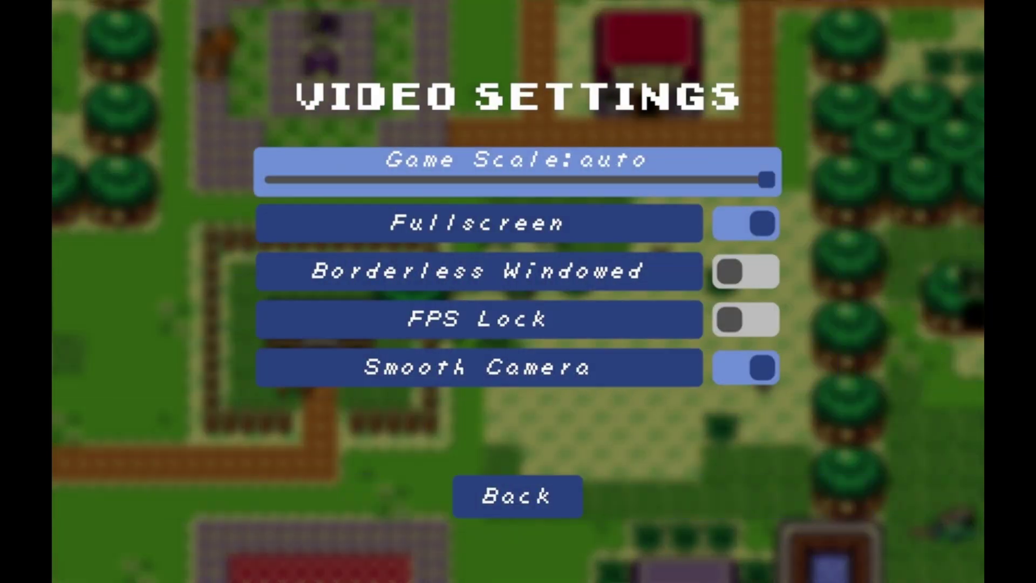
Step Game Scale down from auto to x1/3 and back out to the pause menu
key("Left")
key("Left")
key("Left")
key("Left")
key("Left")
key("Left")
key("Left")
key("Left")
key("Left")
key("Left")
key("Left")
key("Left")
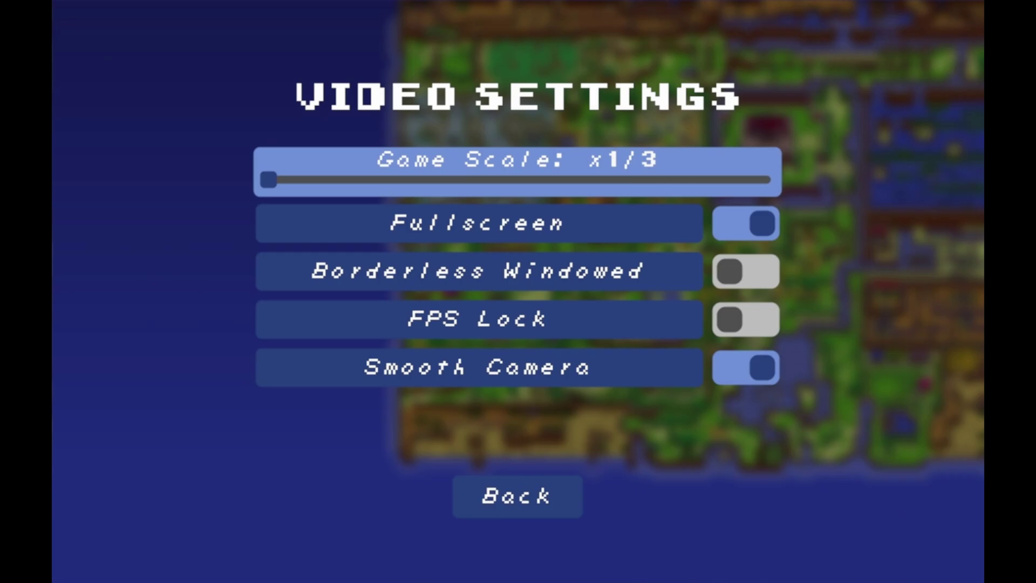
key("Escape")
key("Escape")
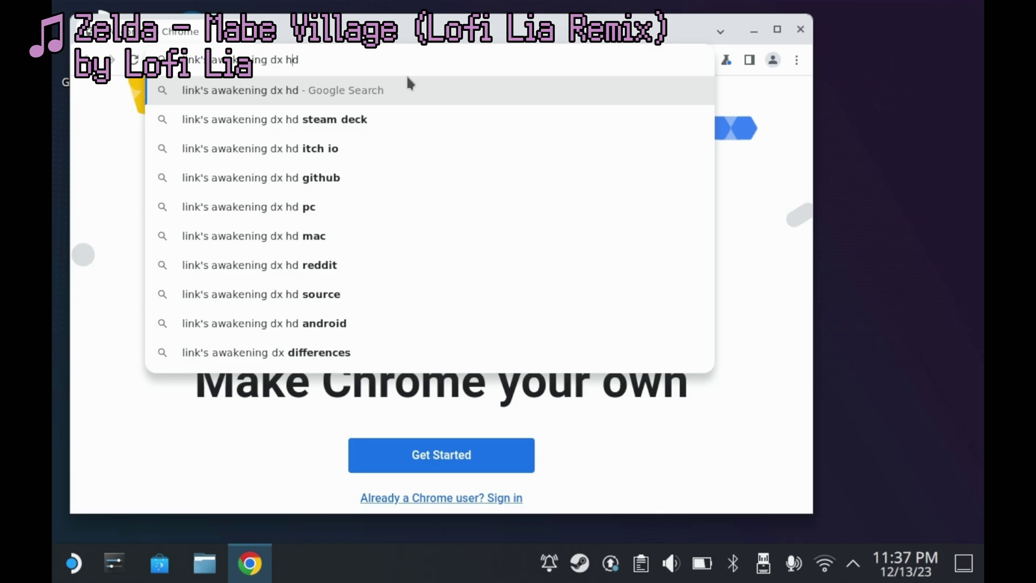
Search Google for 'link's awakening dx hd', then refine the query with 'itch.io'
key("Return")
scroll(490, 345, "down", 6)
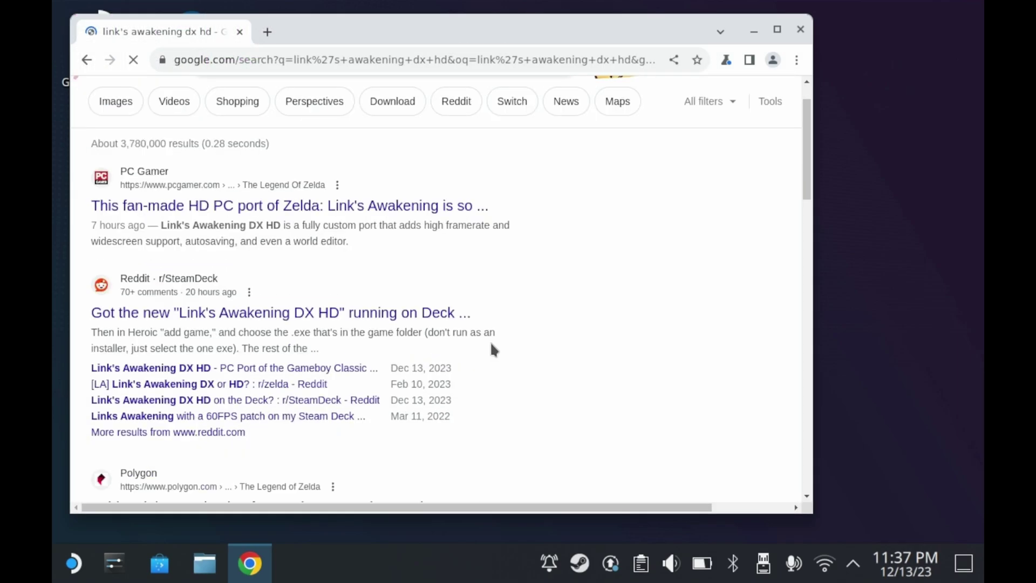
scroll(327, 261, "up", 8)
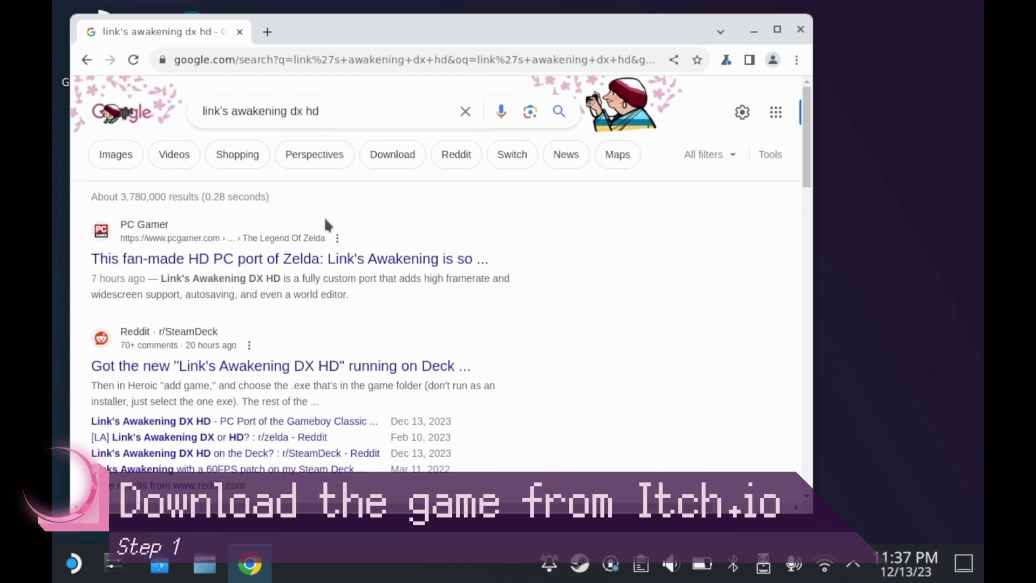
scroll(323, 221, "down", 12)
left_click(347, 96)
type("it")
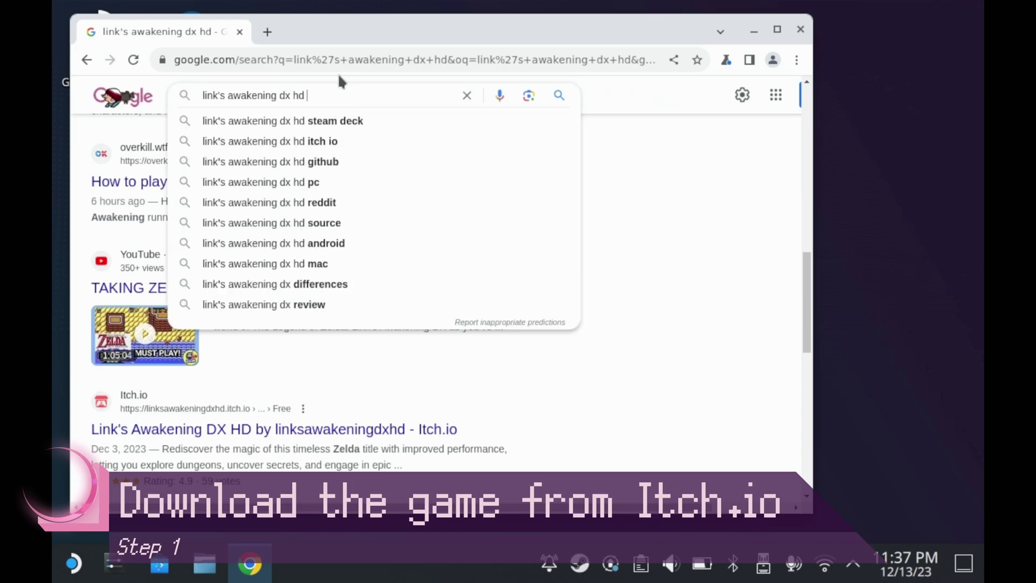
type("ch.io")
key("Return")
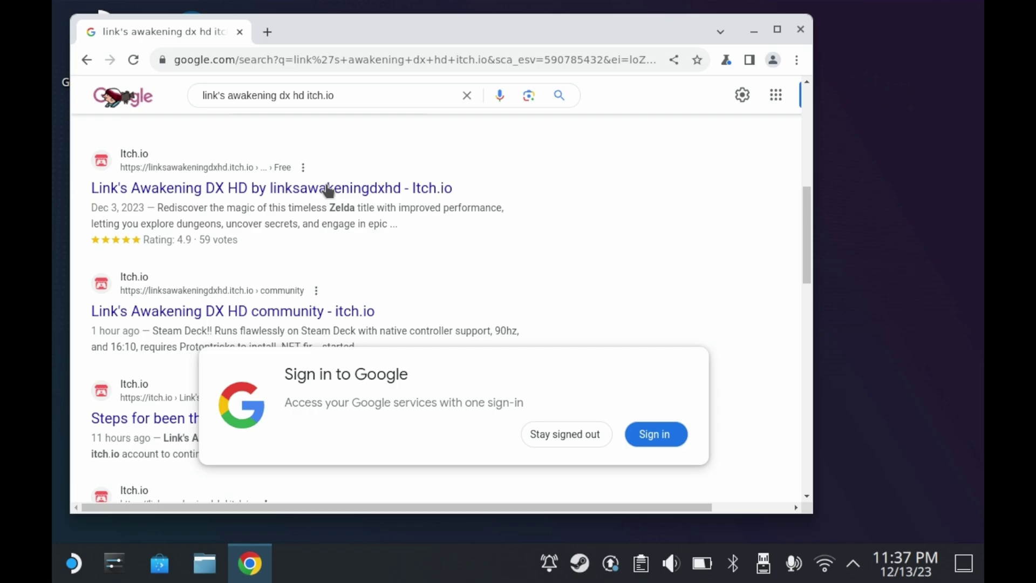
Open the itch.io game page, maximize Chrome, and download Links Awakening DX HD v1.0.0.zip
left_click(320, 192)
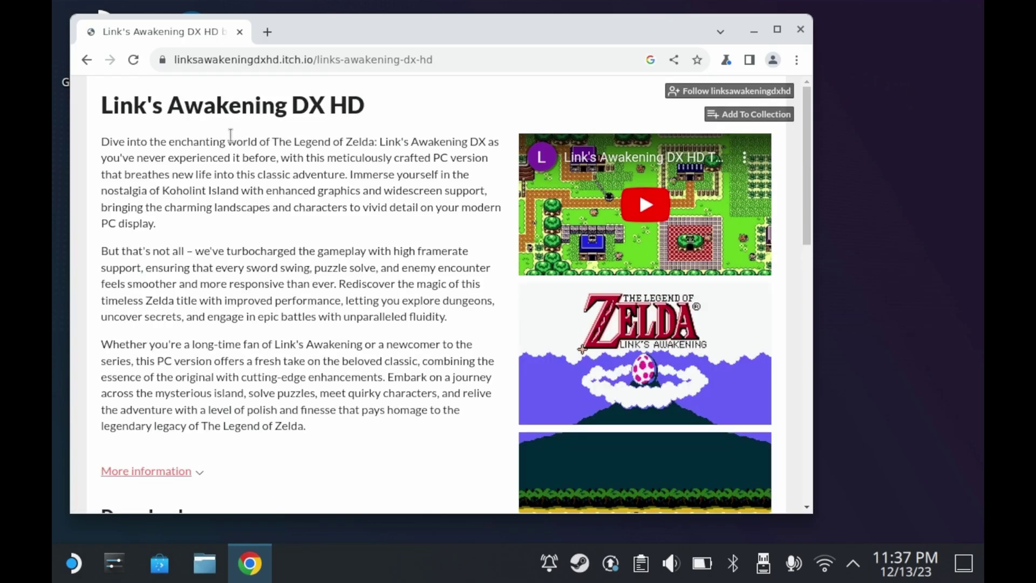
double_click(378, 43)
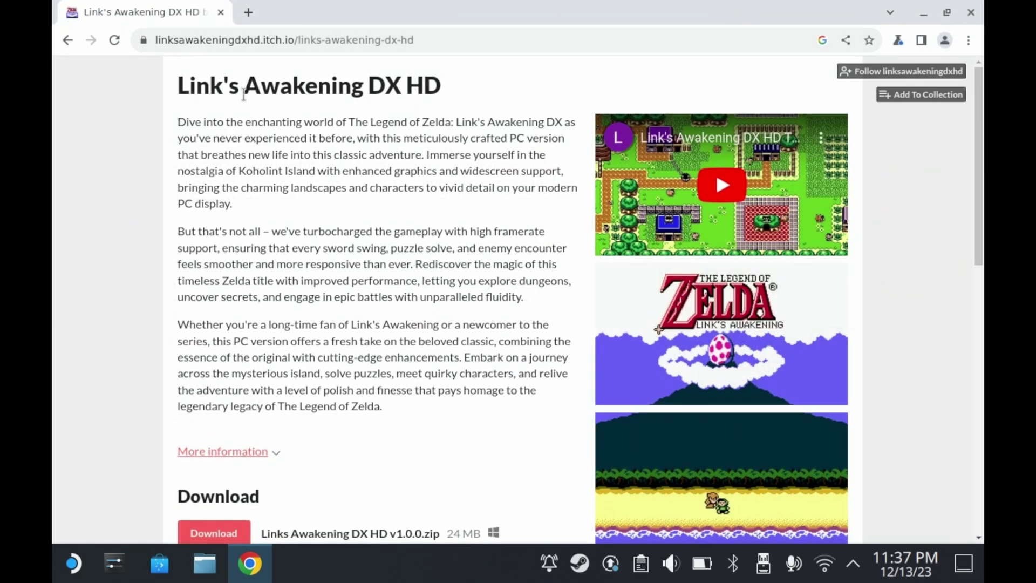
scroll(229, 270, "down", 5)
left_click(230, 269)
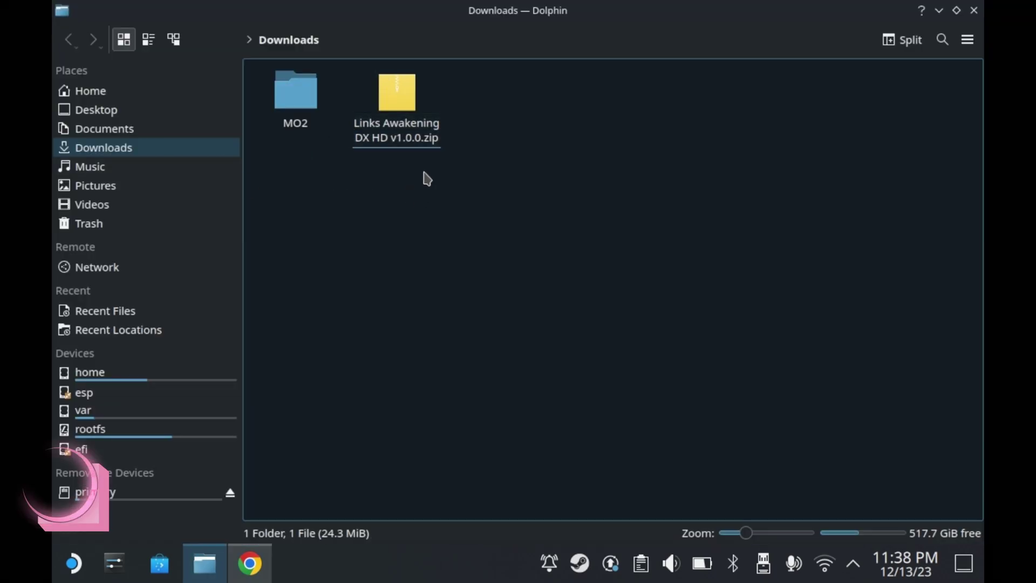
Open the downloaded zip in Ark and extract the game folder into Home/Games
left_click(414, 125)
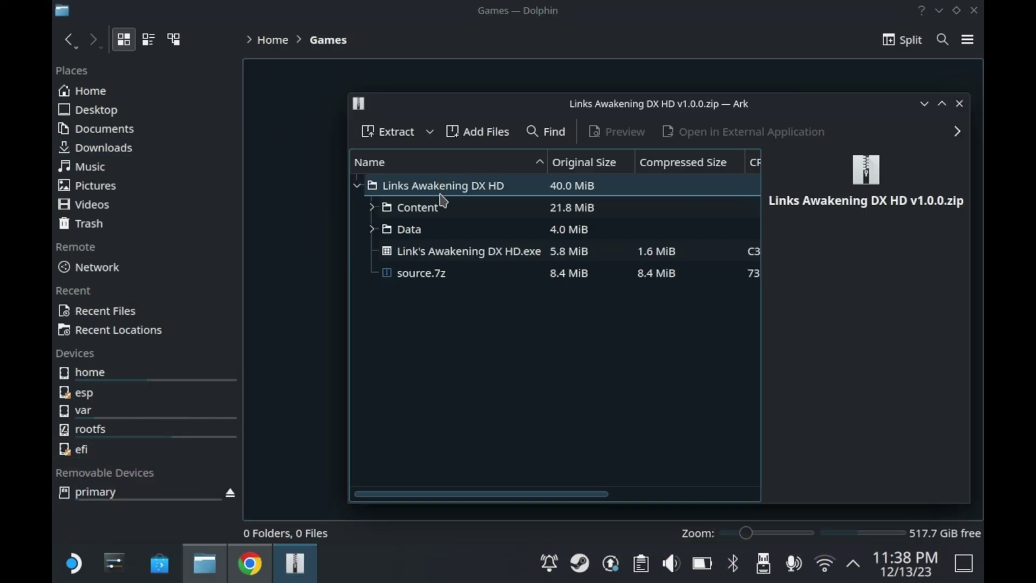
left_click_drag(440, 186, 290, 184)
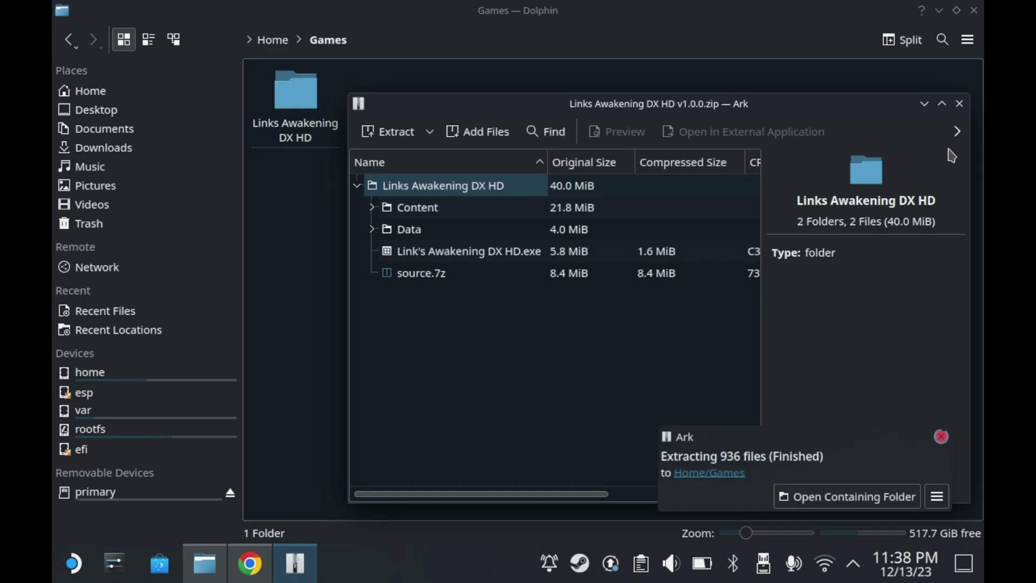
left_click(960, 103)
Add Link's Awakening DX HD.exe from the extracted folder to Steam
left_click(294, 95)
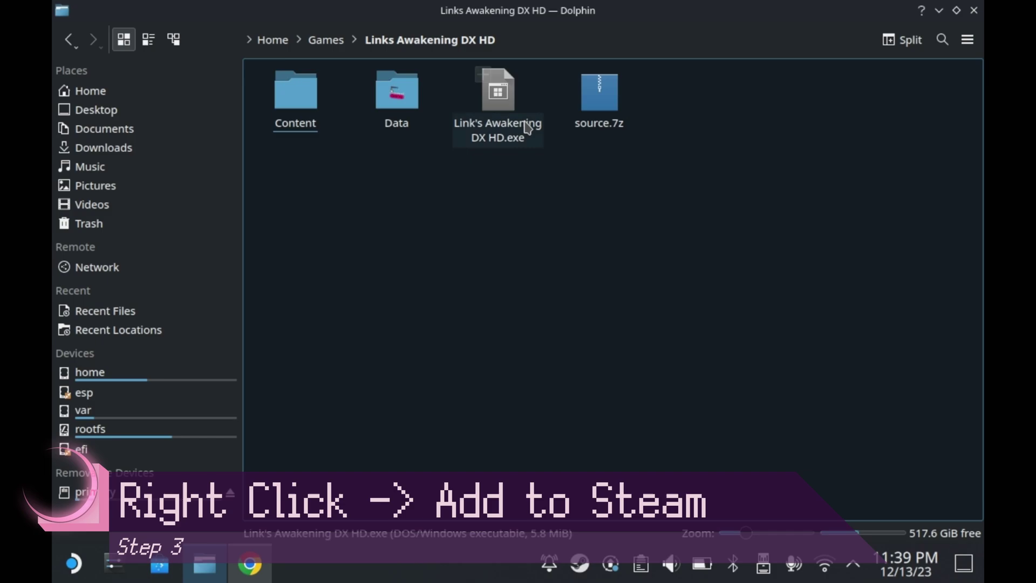
left_click(510, 108)
right_click(510, 108)
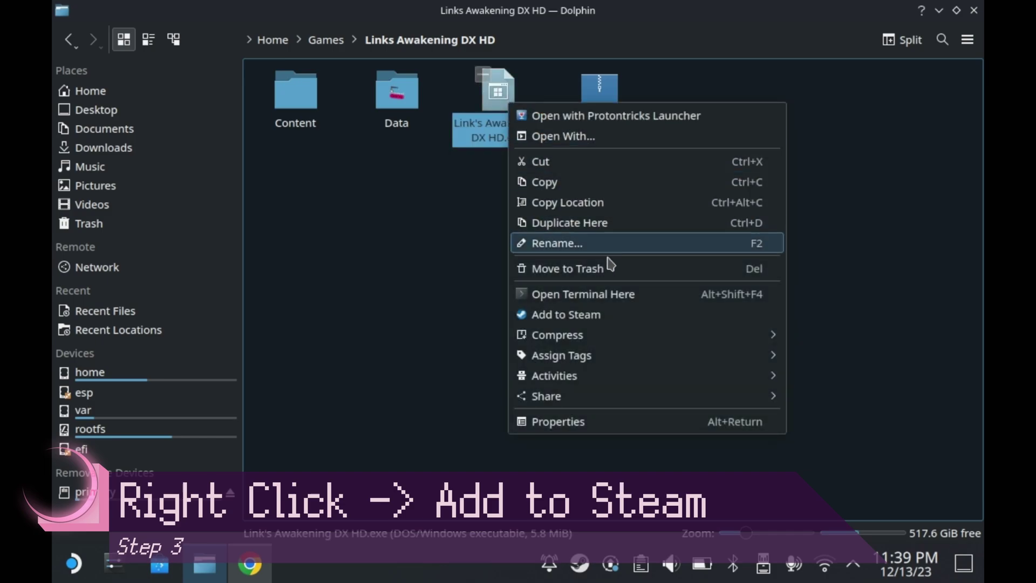
left_click(612, 317)
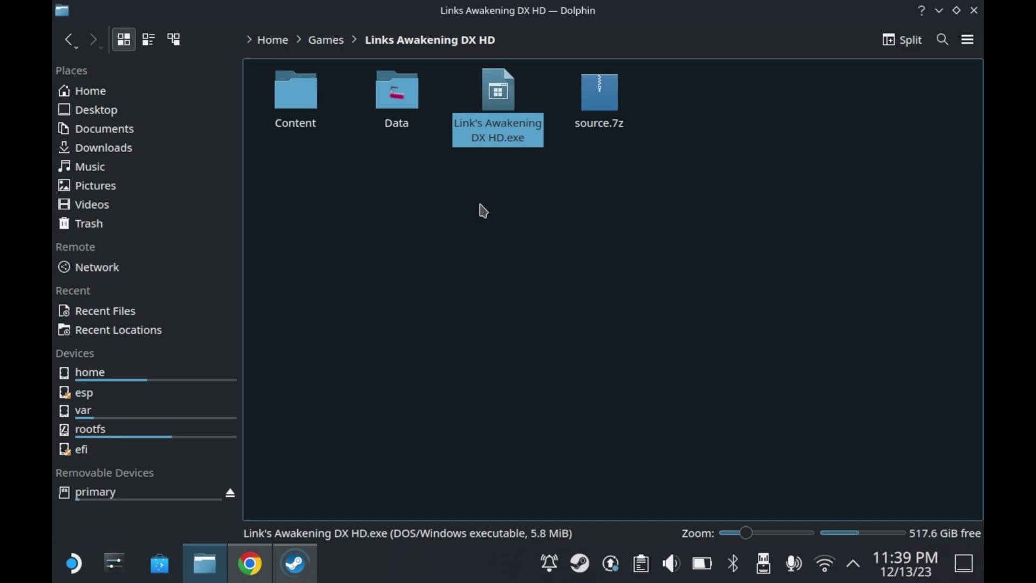
In Discover, search 'protontricks' and open its page to confirm it is installed
left_click(149, 556)
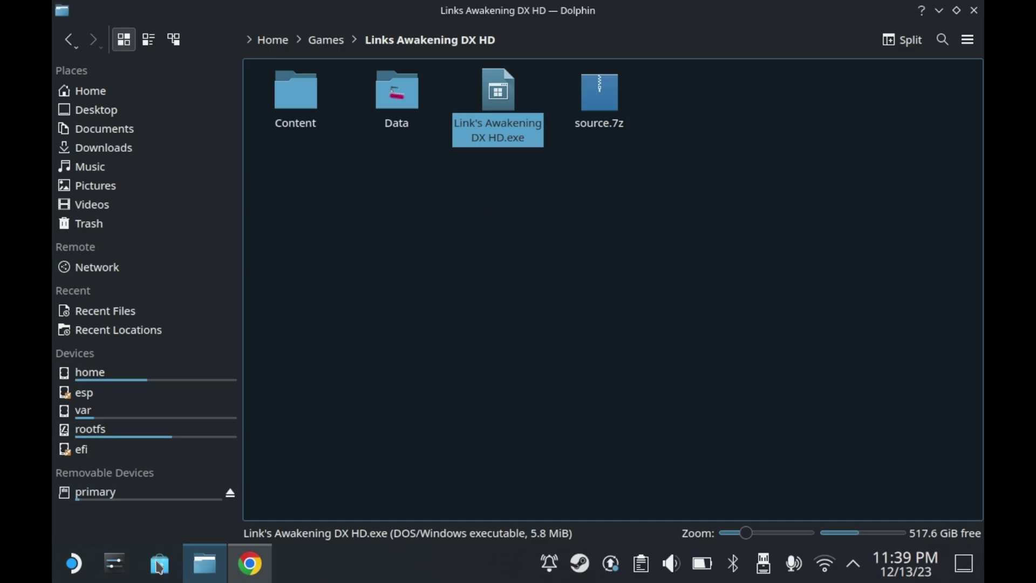
type("proto")
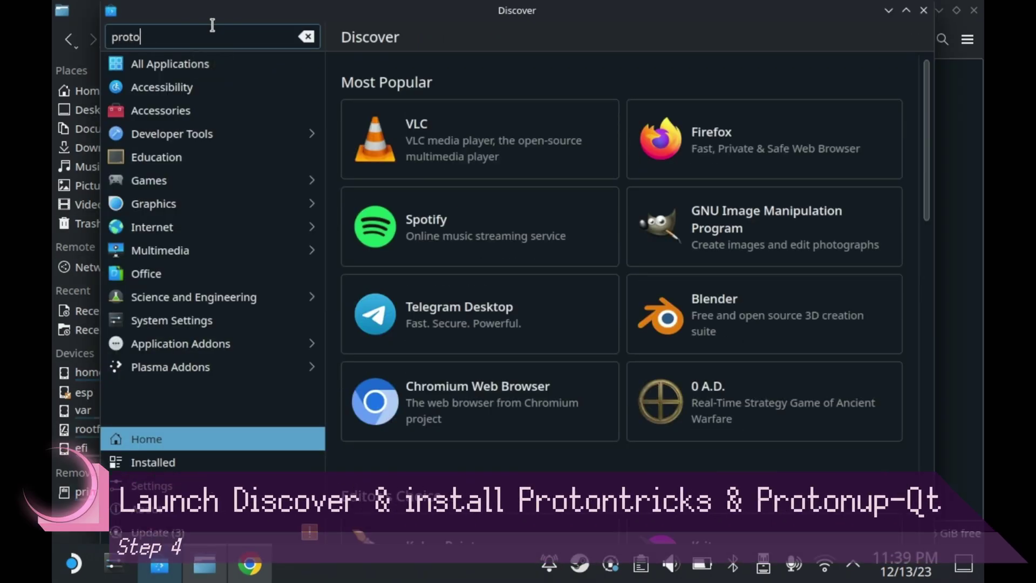
type("ntricks")
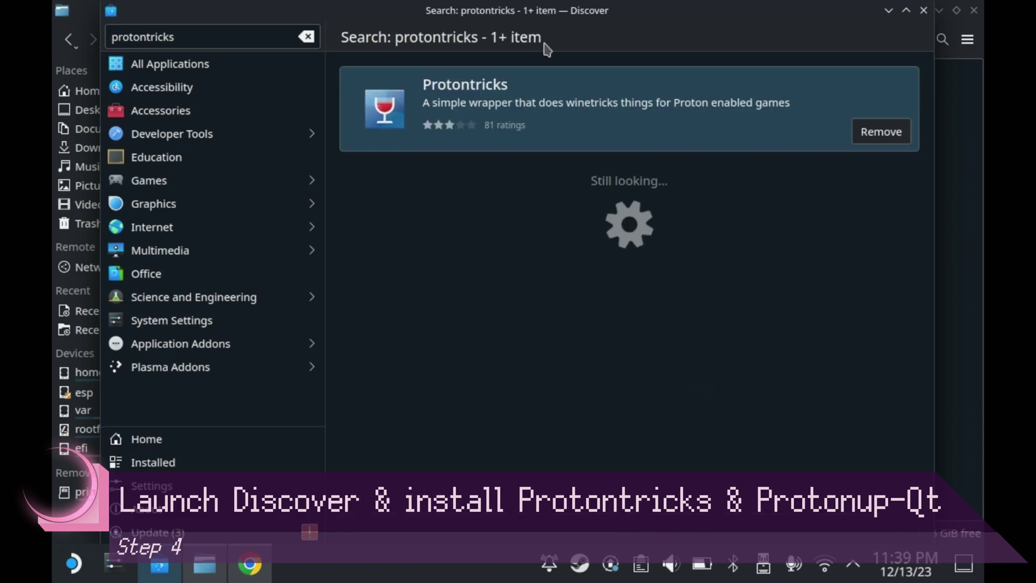
left_click(502, 100)
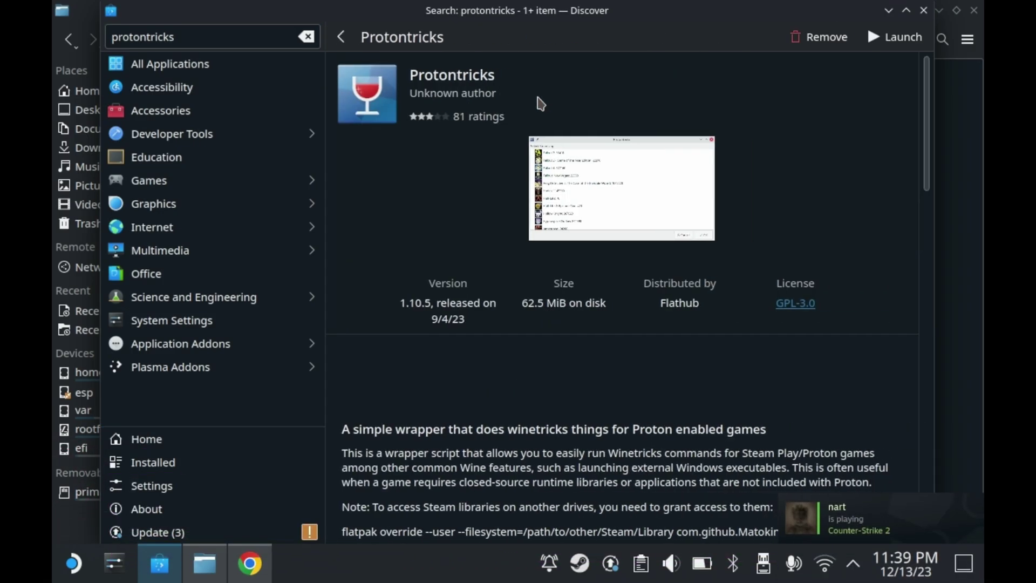
Install ProtonUp-Qt from Discover, launch it, and close the store
key("ctrl+a")
type("p")
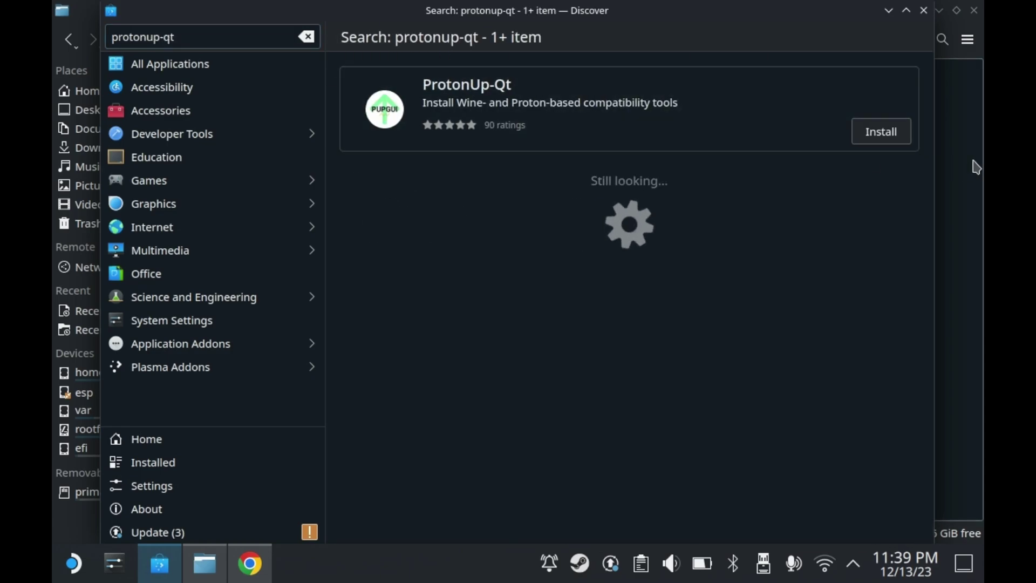
left_click(686, 122)
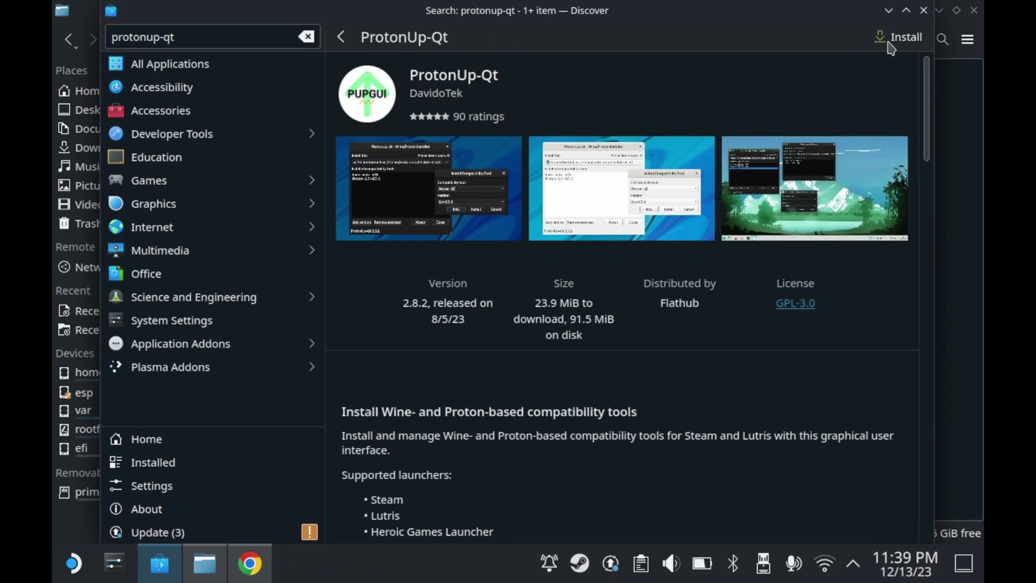
left_click(897, 42)
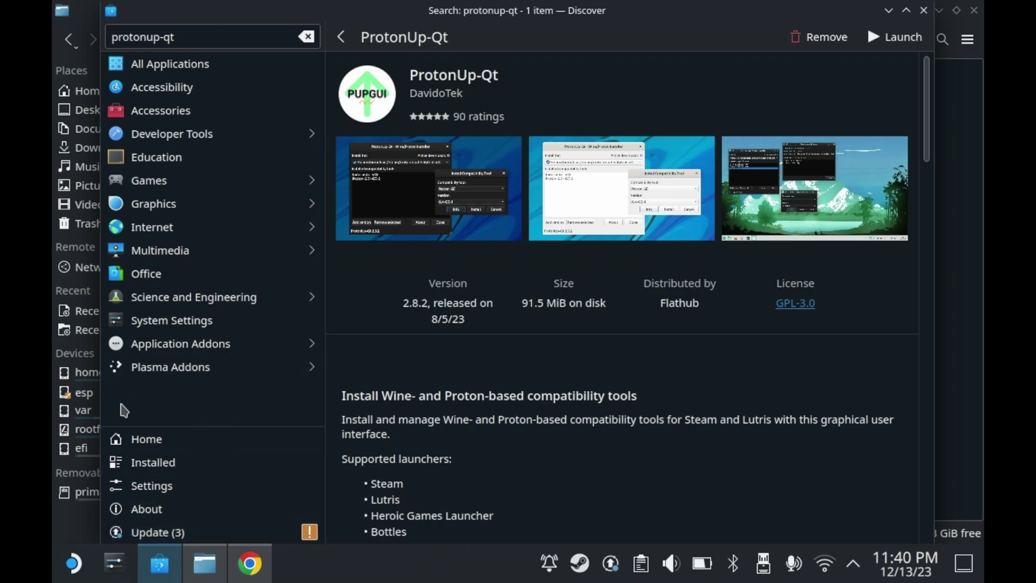
left_click(897, 43)
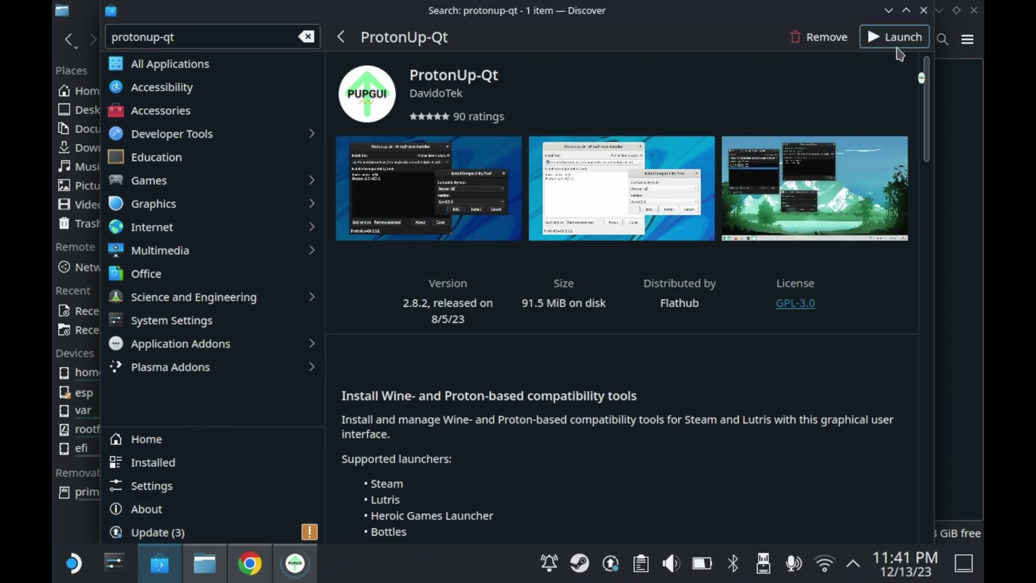
left_click(923, 11)
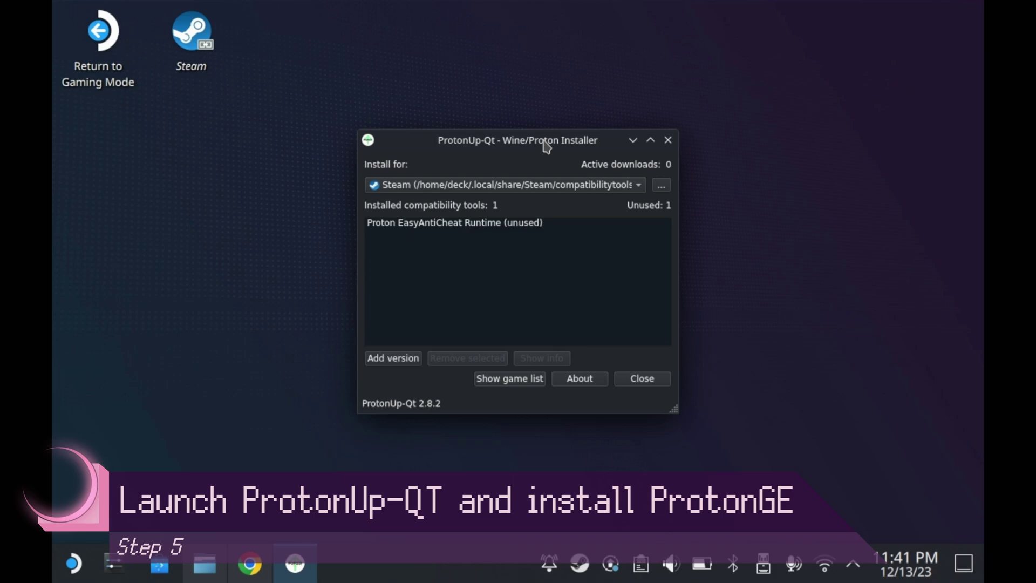
Add GE-Proton8-25 in ProtonUp-Qt, check its release info, and install it
left_click(401, 367)
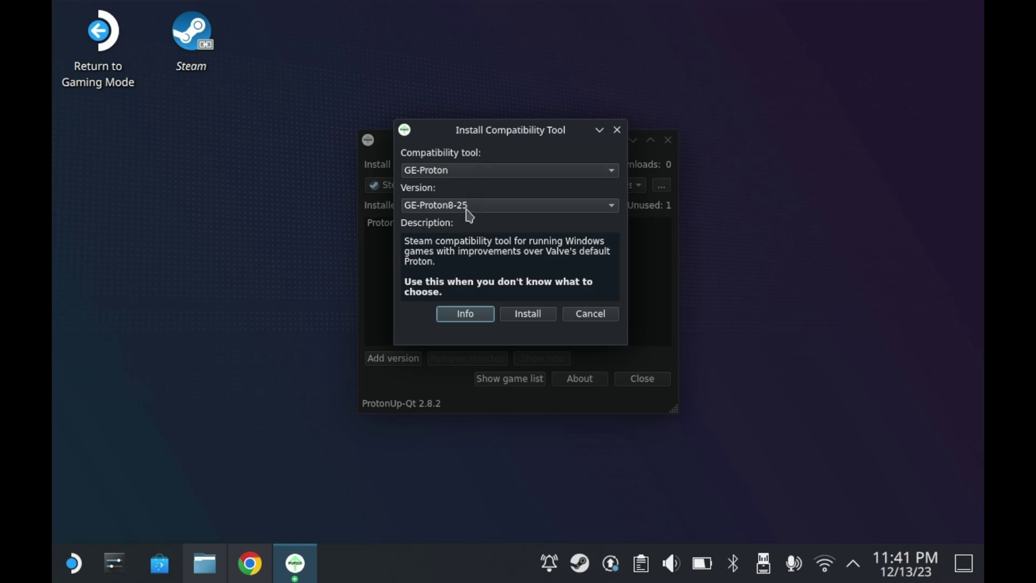
left_click(470, 215)
left_click(481, 198)
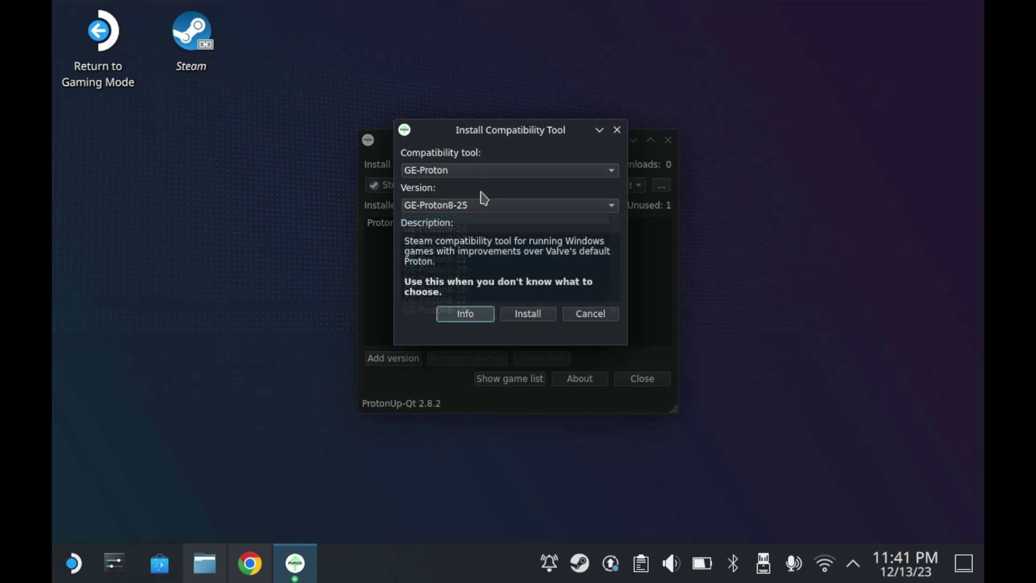
left_click(466, 314)
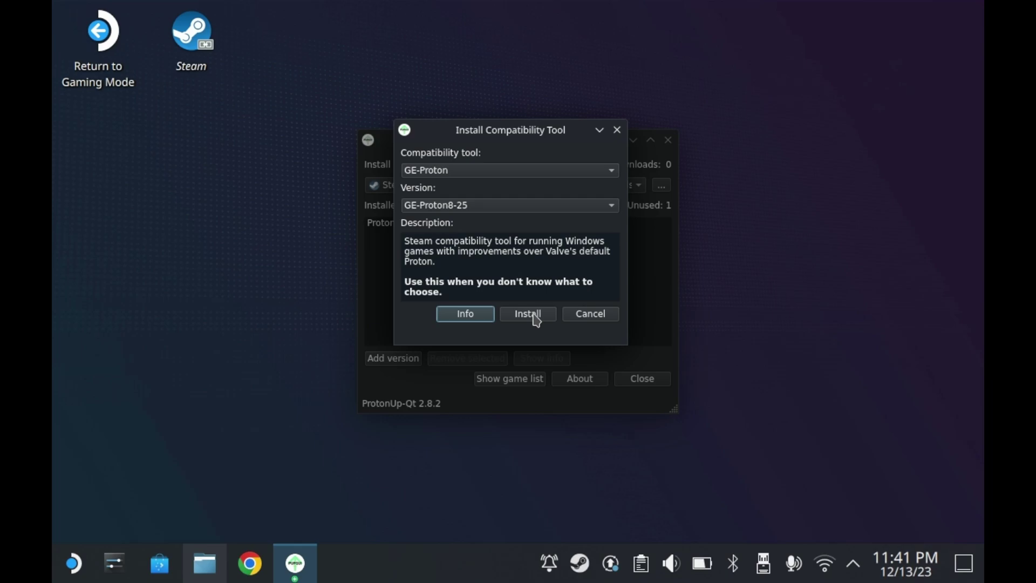
left_click(536, 319)
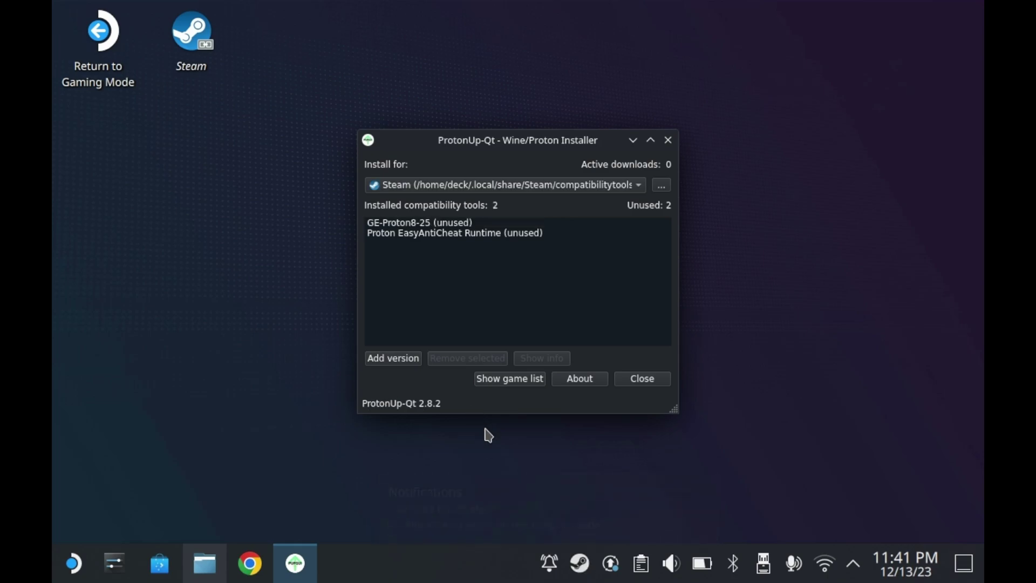
Open the Steam library and find the Link's Awakening DX HD.exe entry by searching 'Link'
right_click(579, 563)
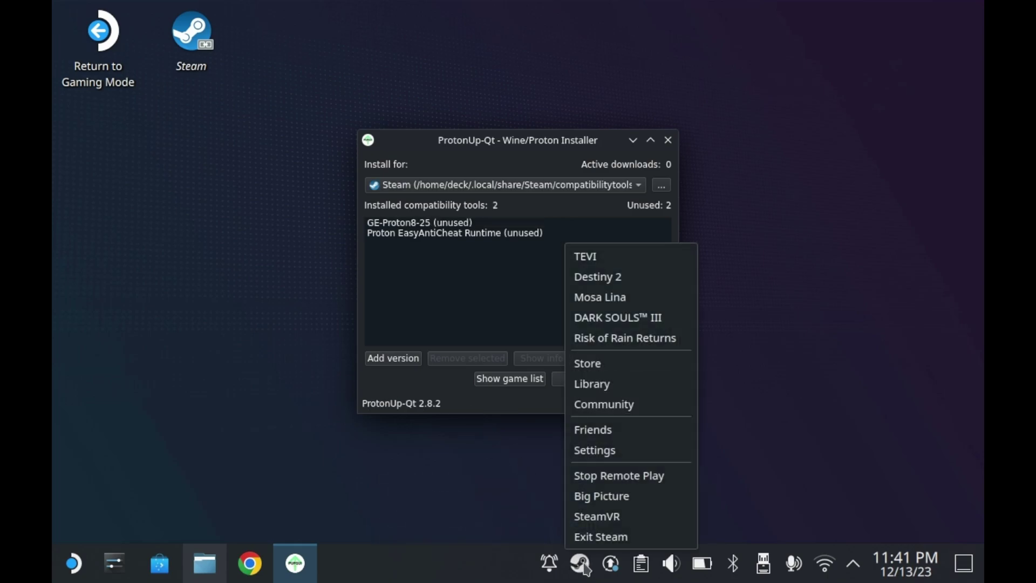
left_click(613, 385)
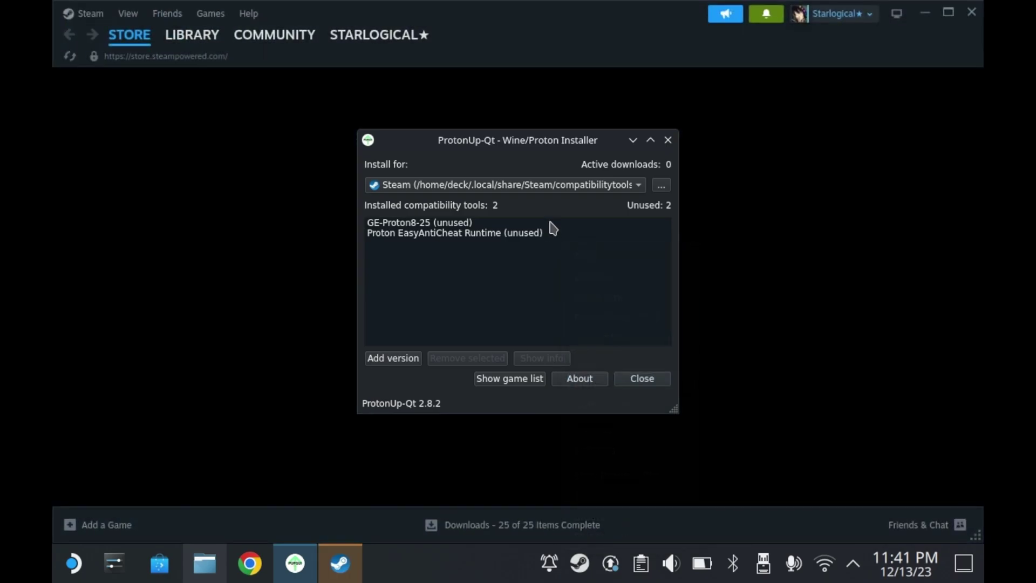
left_click(169, 31)
left_click(633, 140)
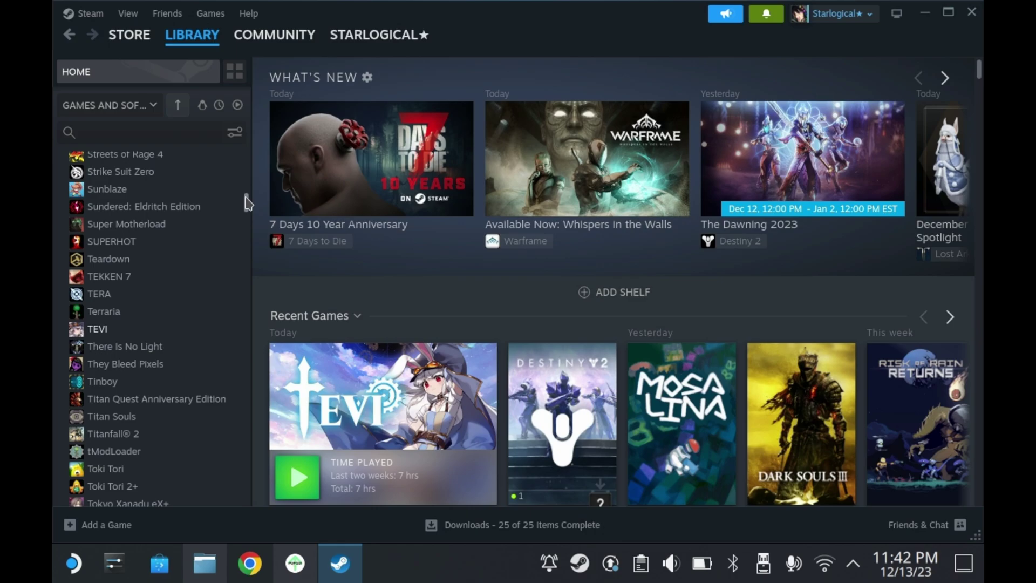
left_click_drag(246, 202, 246, 491)
scroll(210, 428, "up", 2)
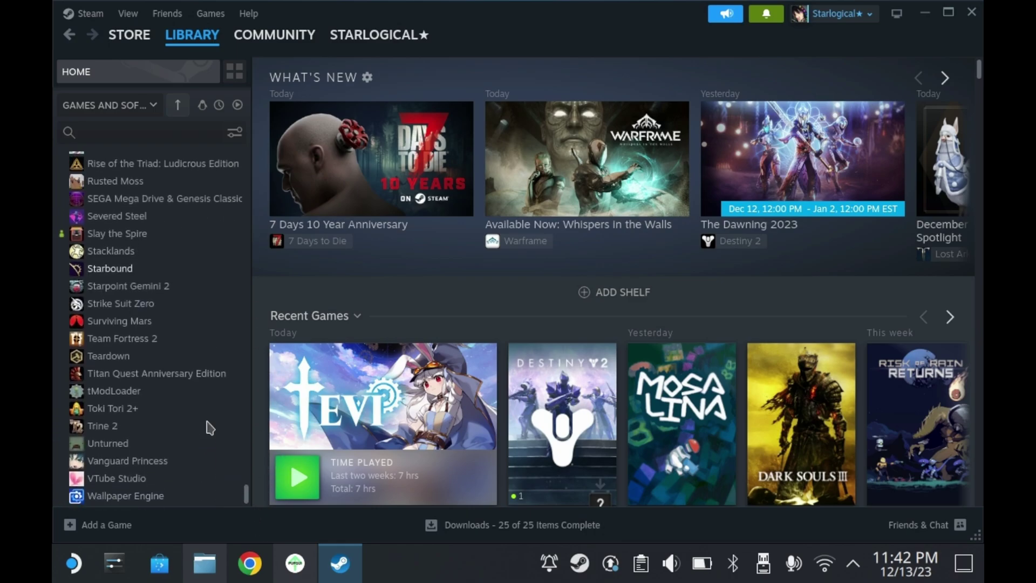
scroll(210, 428, "up", 10)
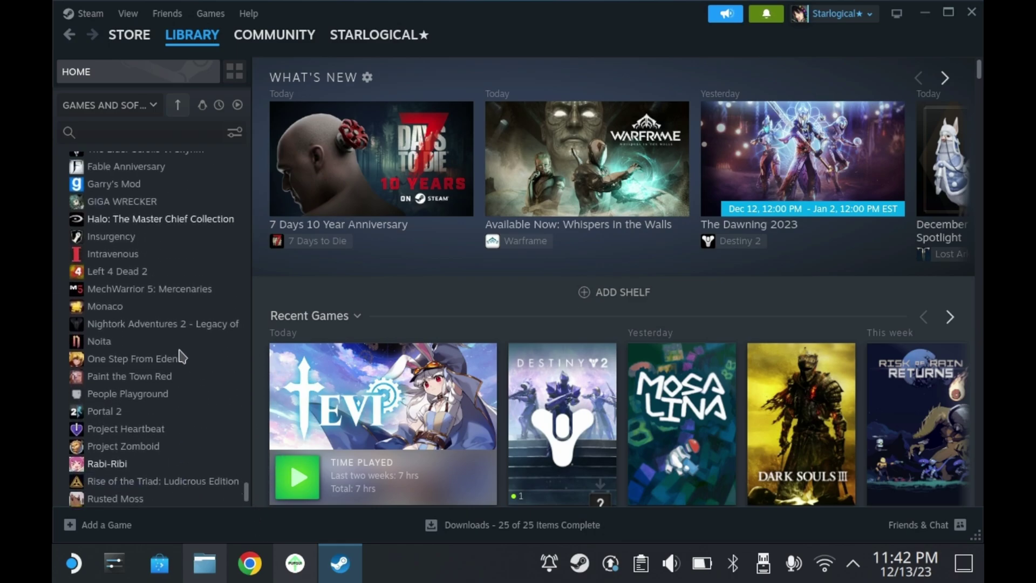
scroll(180, 357, "up", 8)
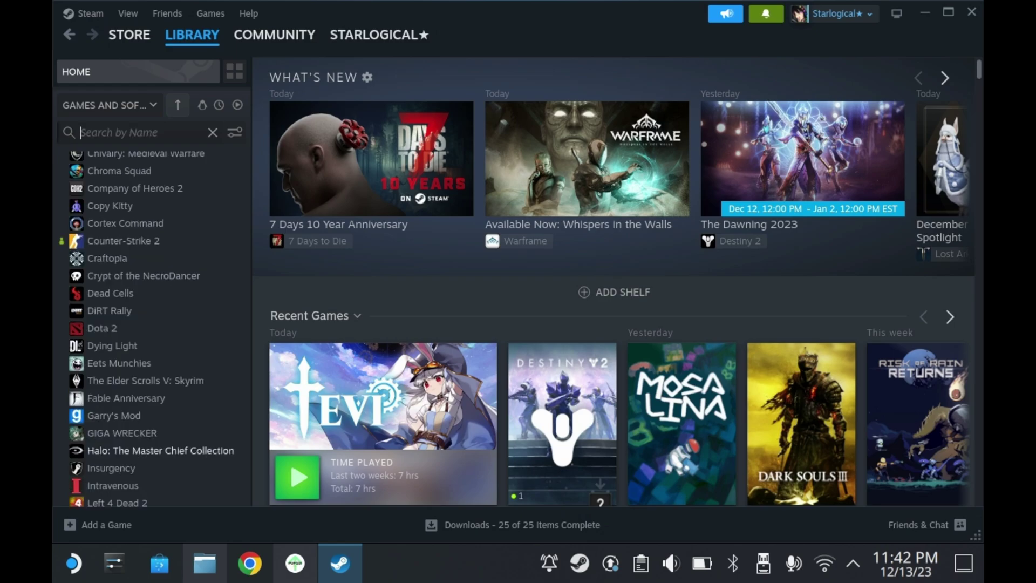
type("Link")
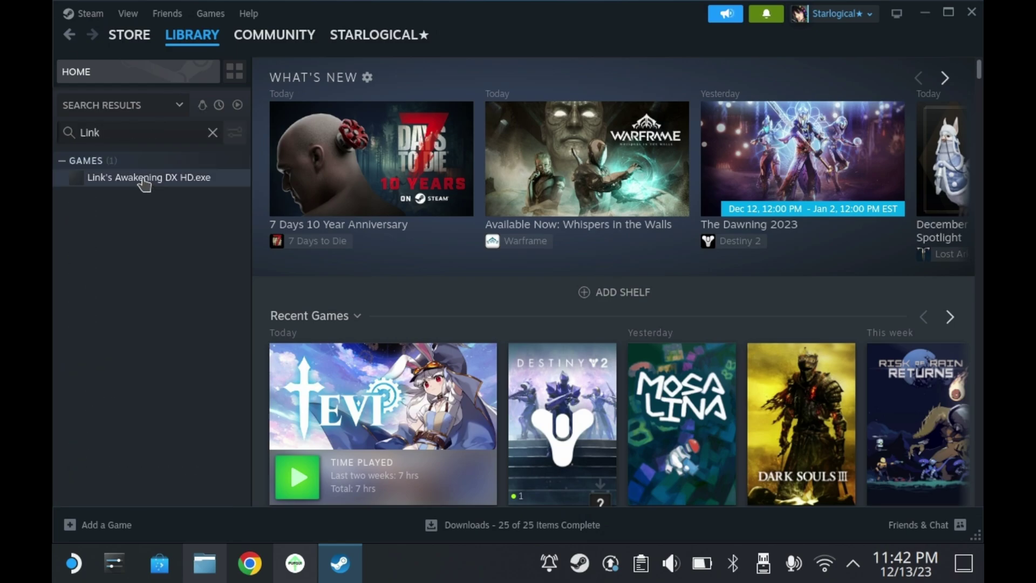
left_click(149, 181)
In the game's Properties, remove '.exe' from the name and start typing 'The Legend of Z' at the front
right_click(159, 187)
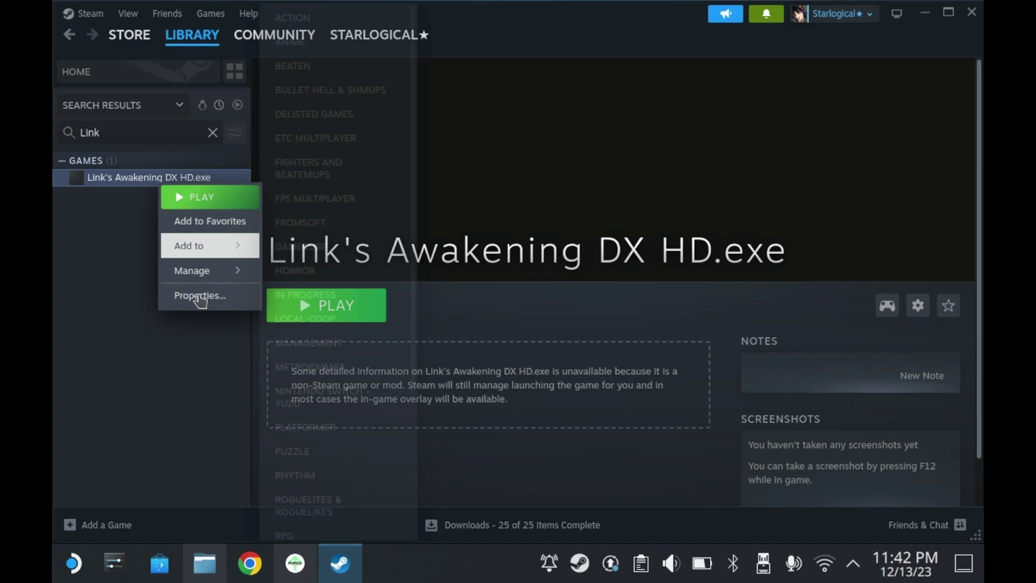
left_click(206, 301)
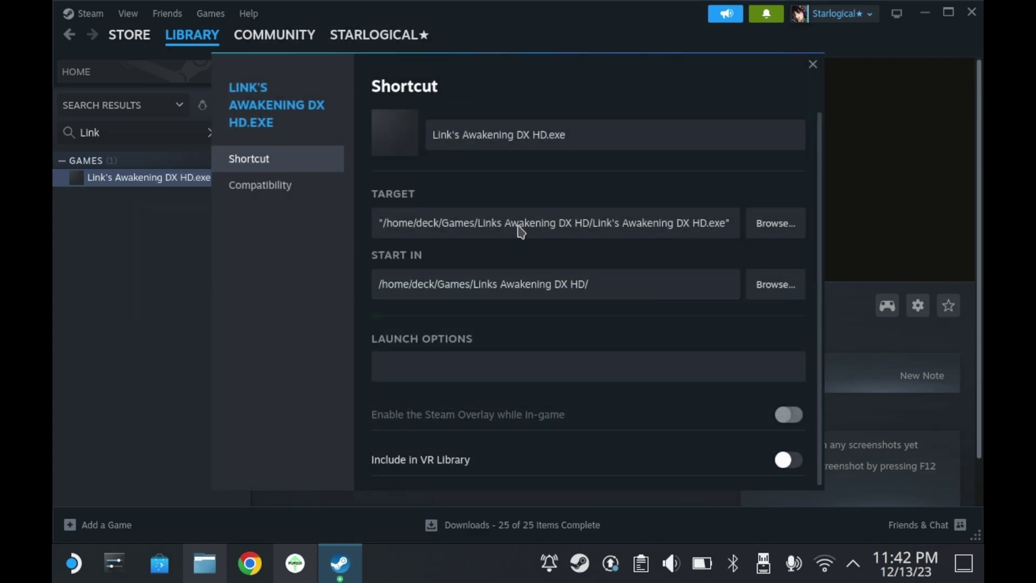
left_click(627, 139)
left_click_drag(567, 135, 550, 132)
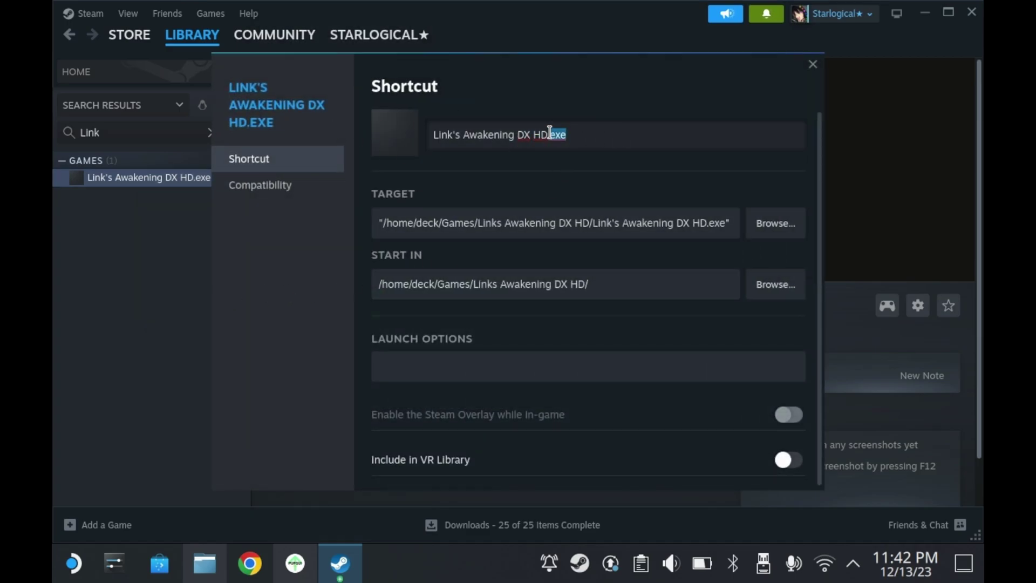
key("BackSpace")
key("ctrl+a")
key("Home")
type("The L")
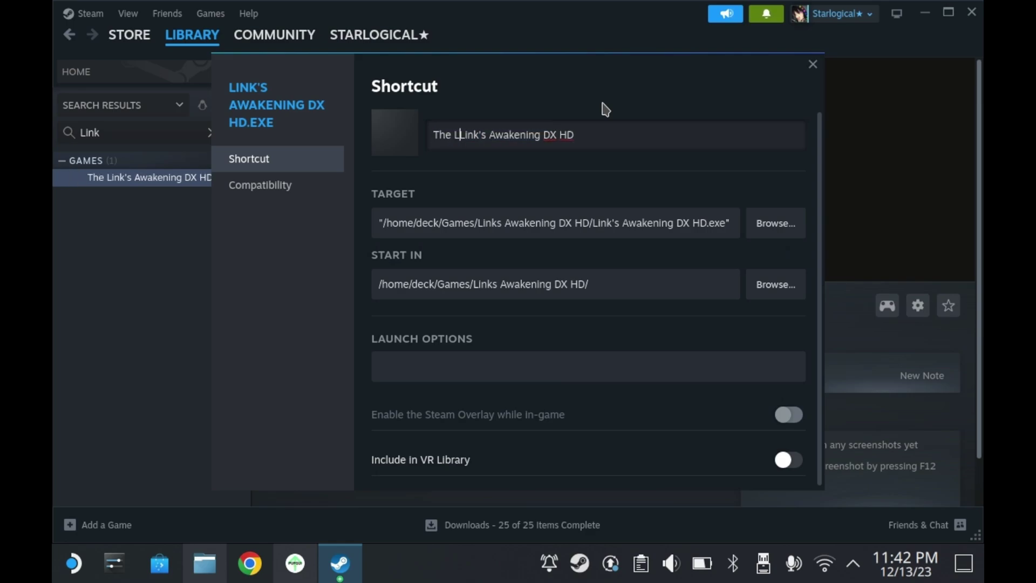
type("egend of Zelda:")
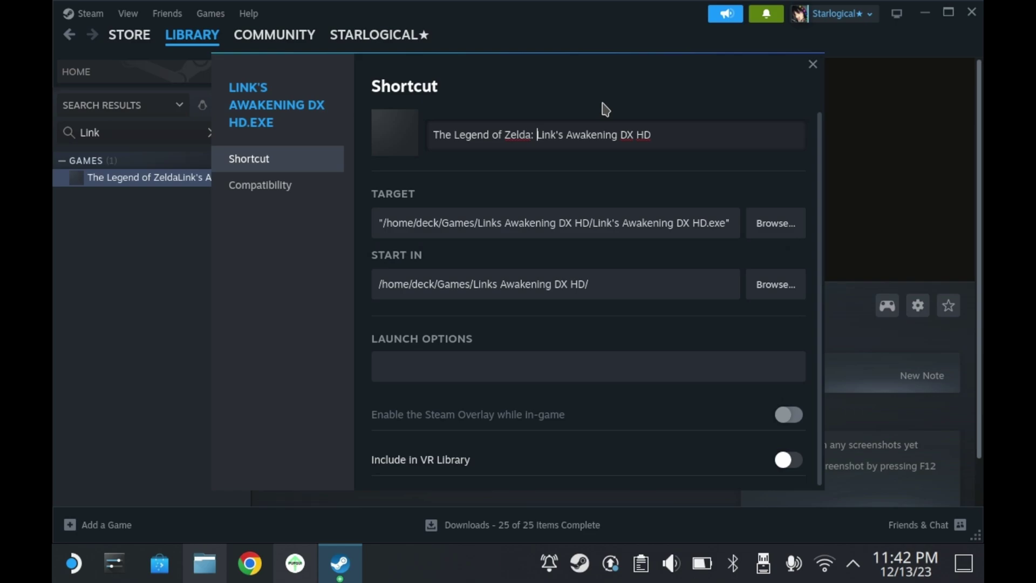
Force Proton Experimental as the game's Steam Play compatibility tool and close Properties
left_click(275, 186)
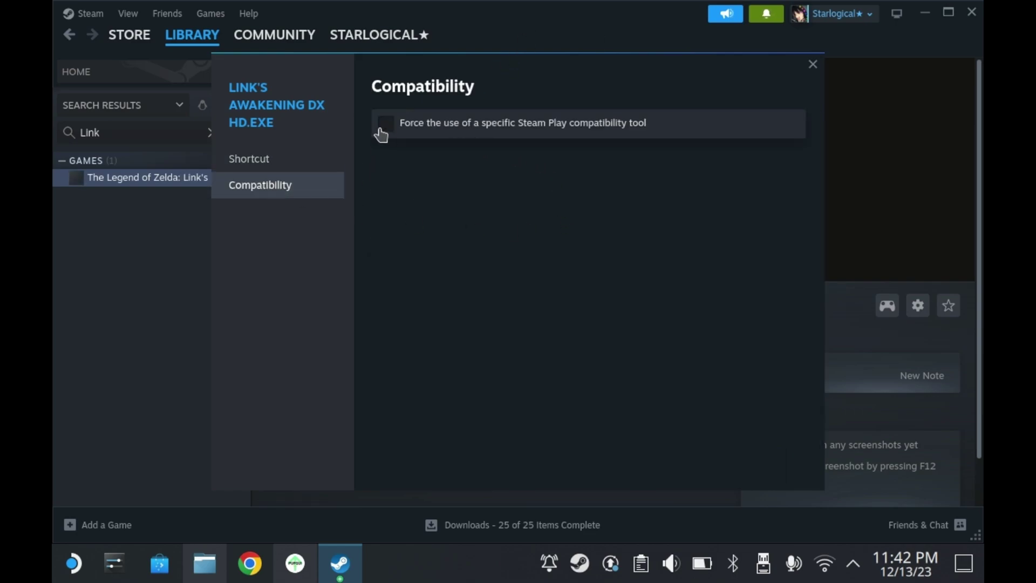
left_click(406, 133)
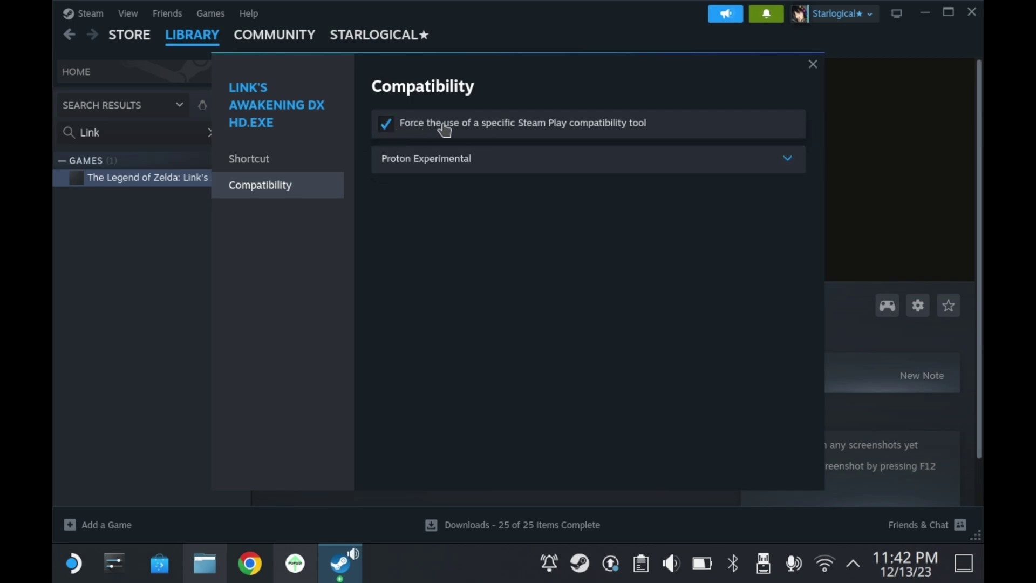
left_click(560, 165)
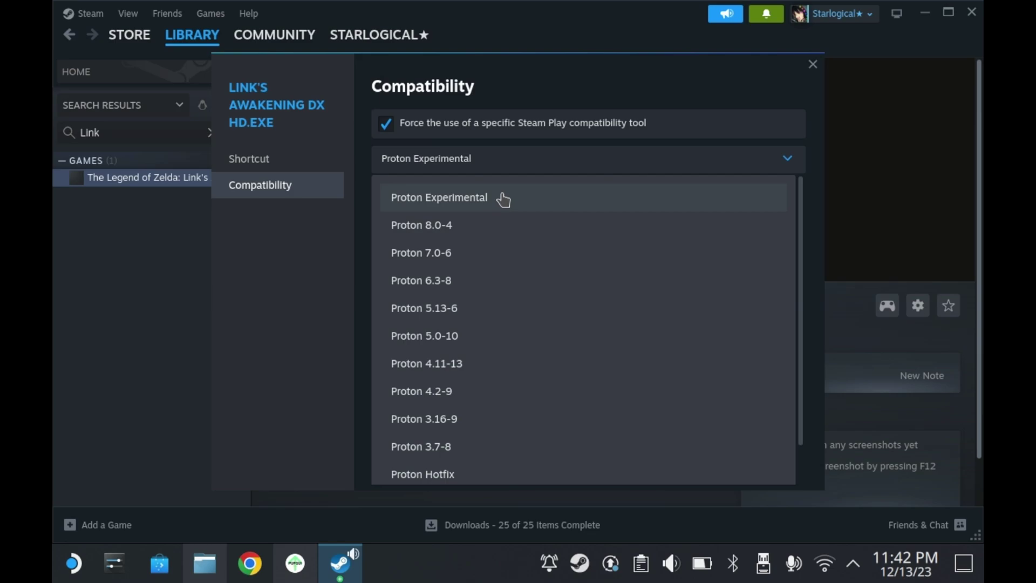
left_click(512, 166)
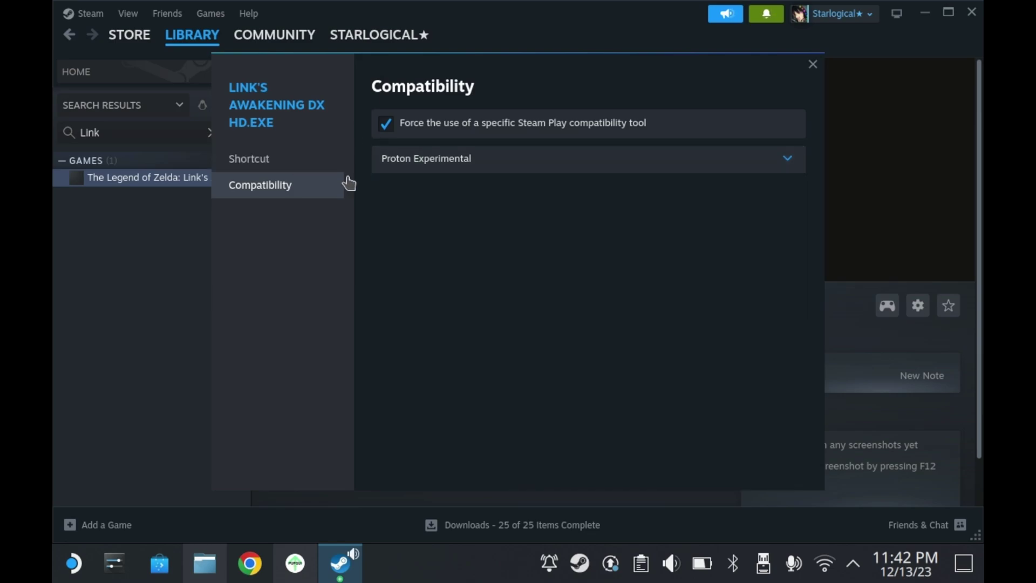
left_click(638, 168)
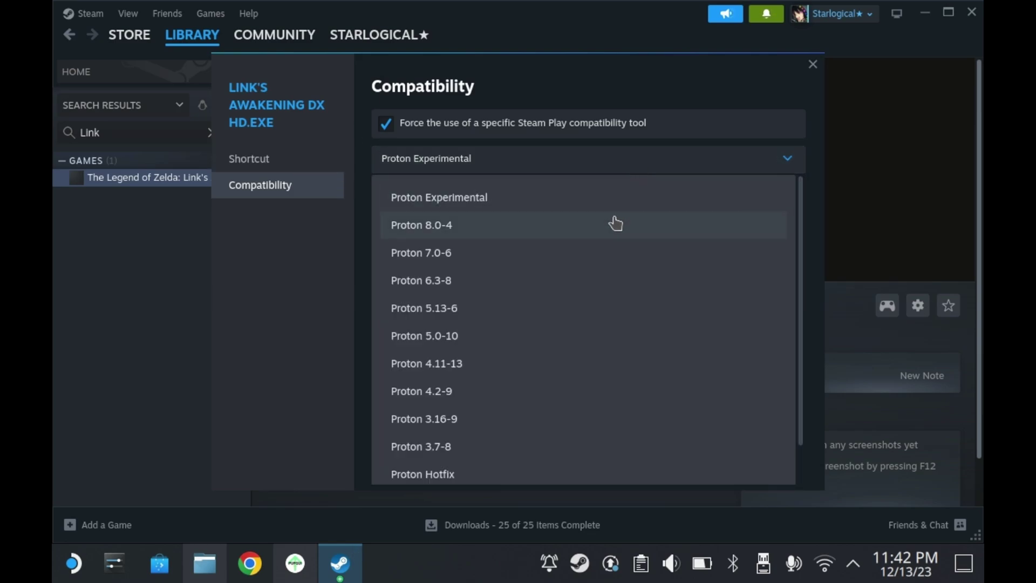
scroll(652, 329, "down", 1)
scroll(594, 421, "up", 1)
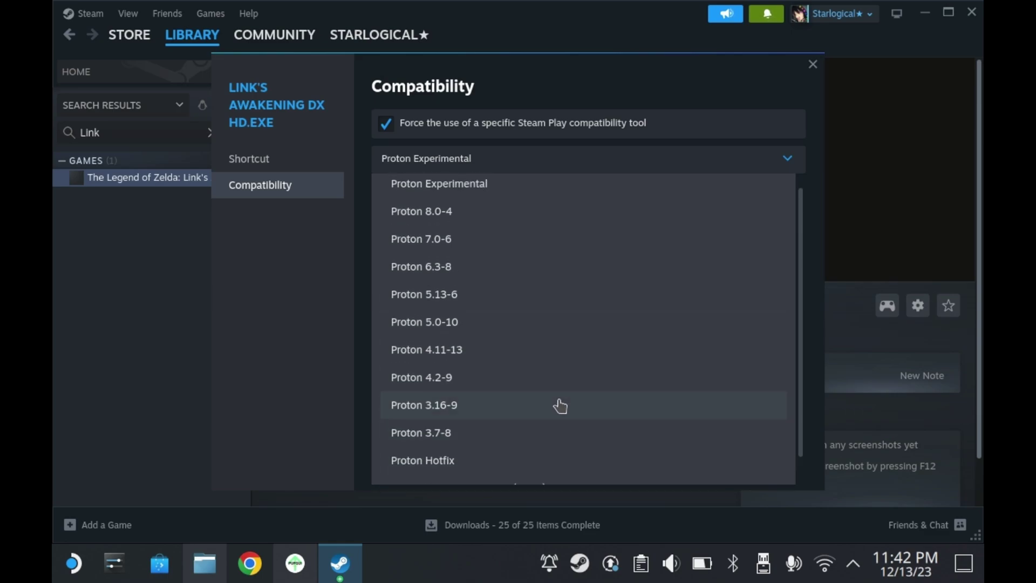
left_click(525, 134)
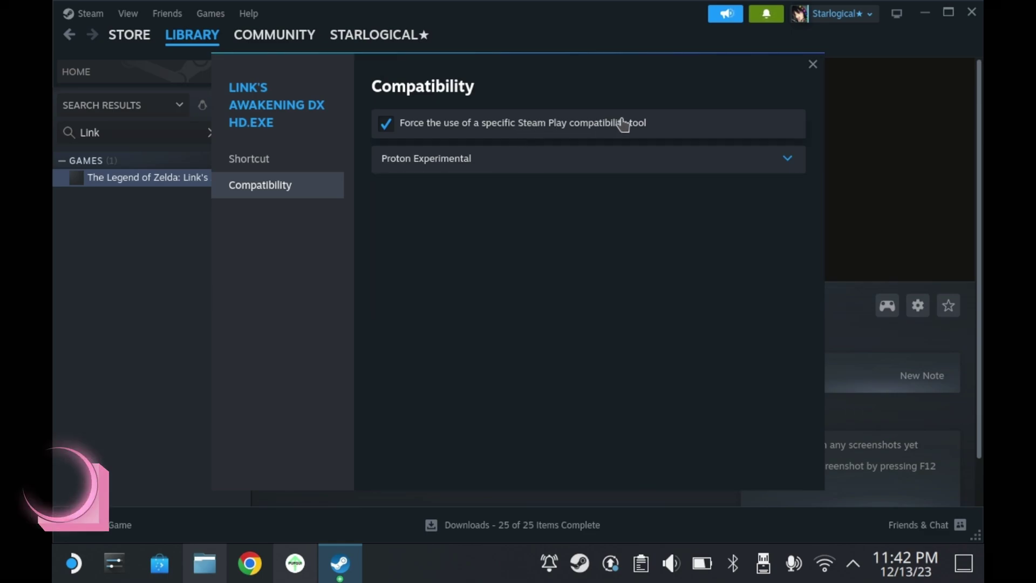
left_click(742, 168)
left_click(745, 171)
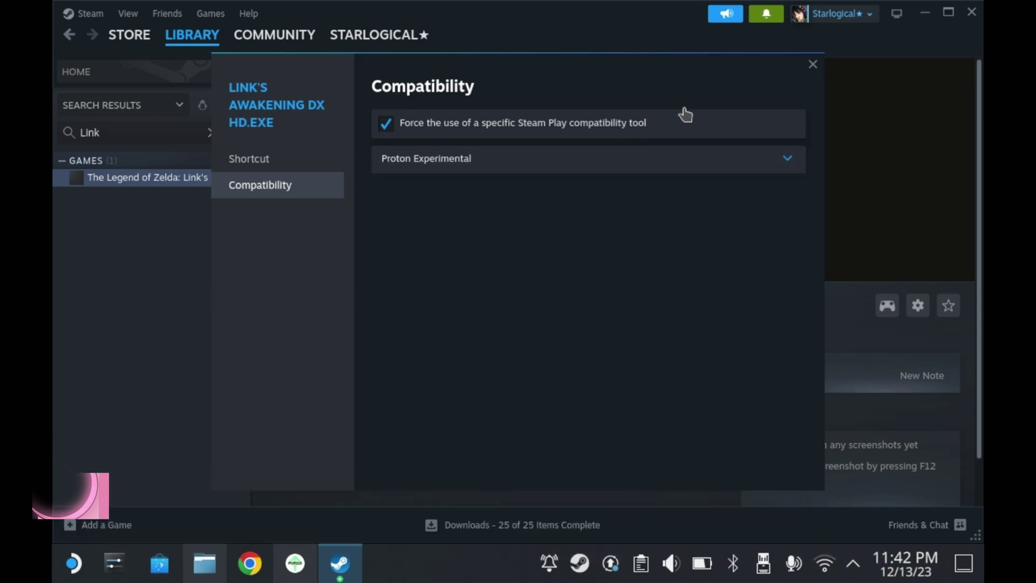
left_click(813, 65)
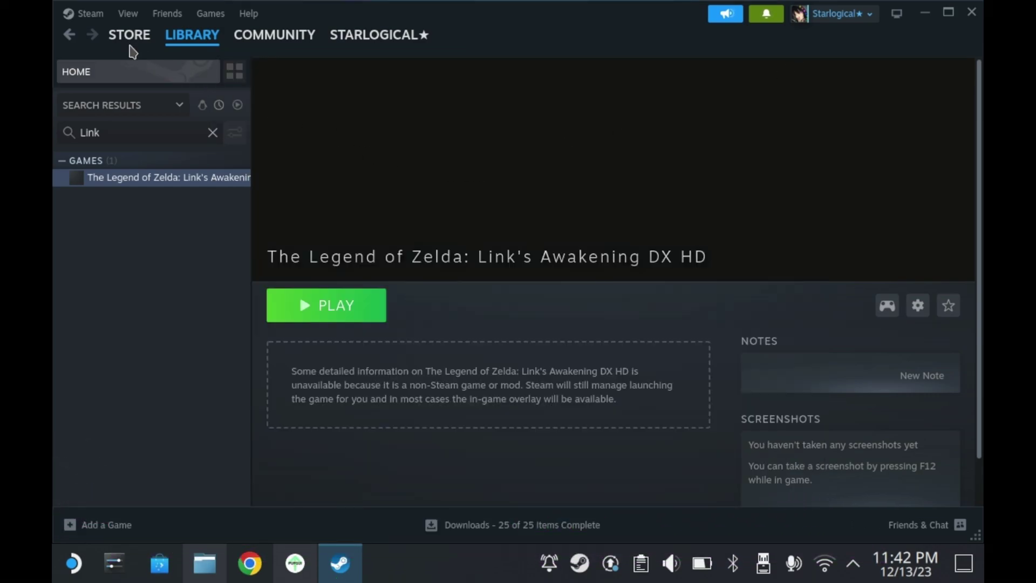
Change the forced compatibility tool to GE-Proton8-25 and close the Properties window
left_click(295, 564)
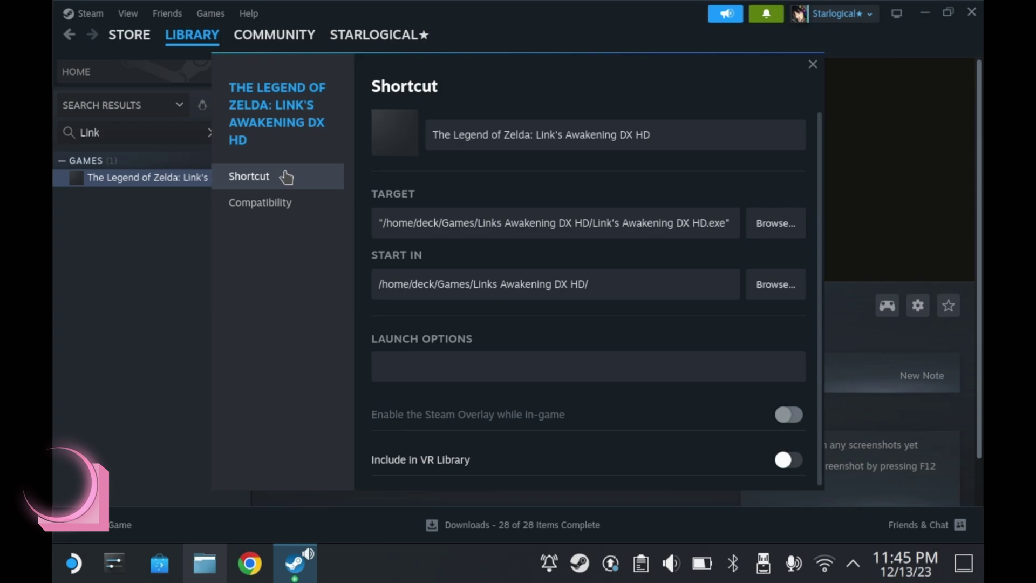
left_click(259, 203)
left_click(533, 159)
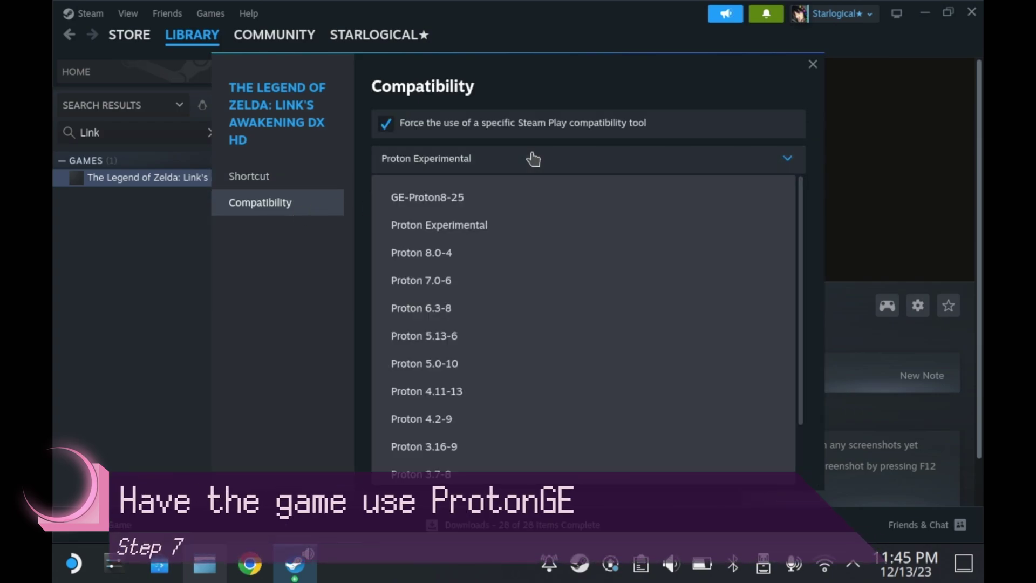
left_click(480, 200)
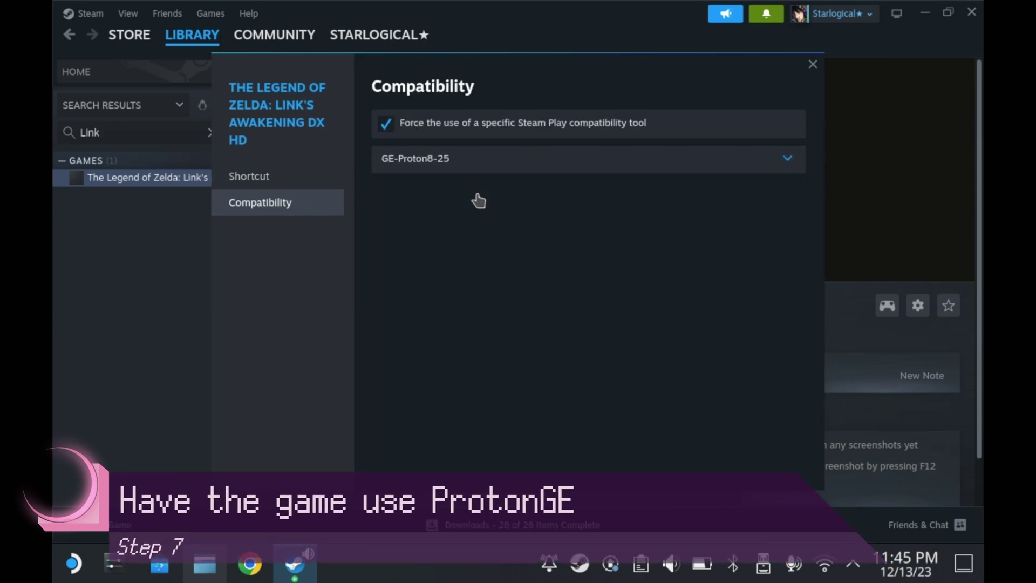
left_click(813, 66)
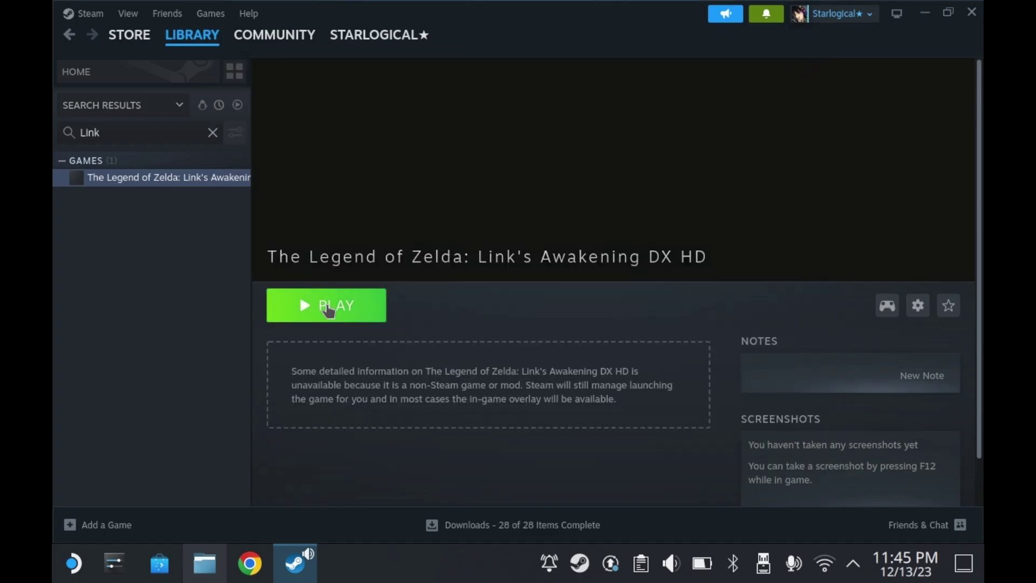
Press PLAY on the game's library page, triggering the .NET Desktop Runtime 6.0.5 (x64) prompt
left_click(329, 306)
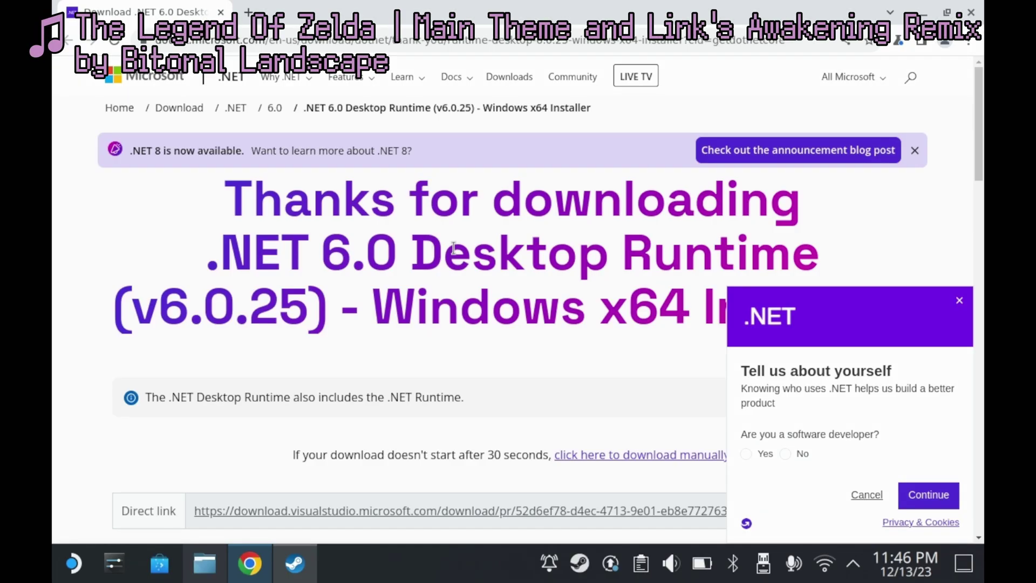
Dismiss the survey, manually download the .NET 6.0 Desktop Runtime x64 installer, and show it in its folder
scroll(627, 323, "down", 5)
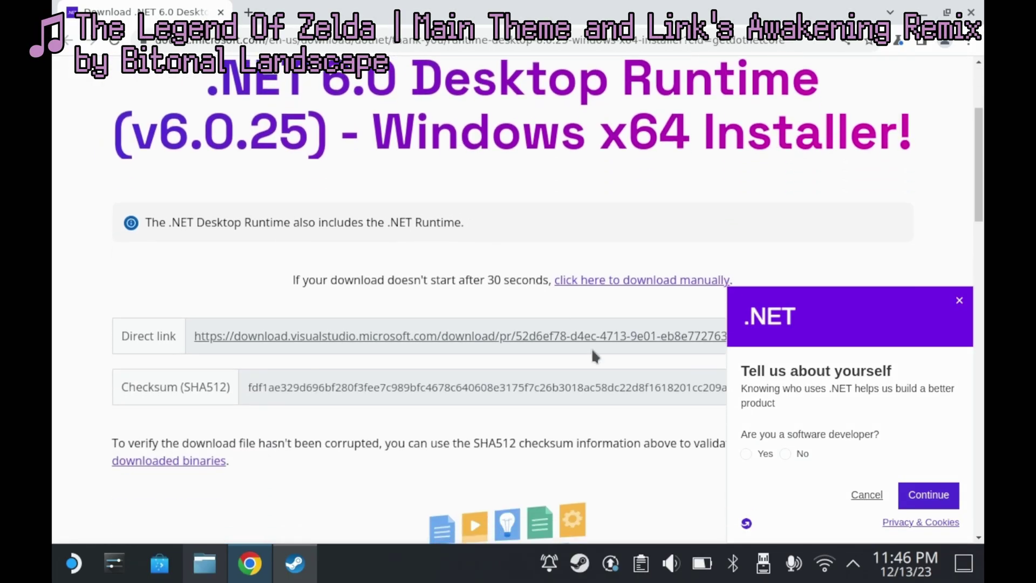
left_click(960, 303)
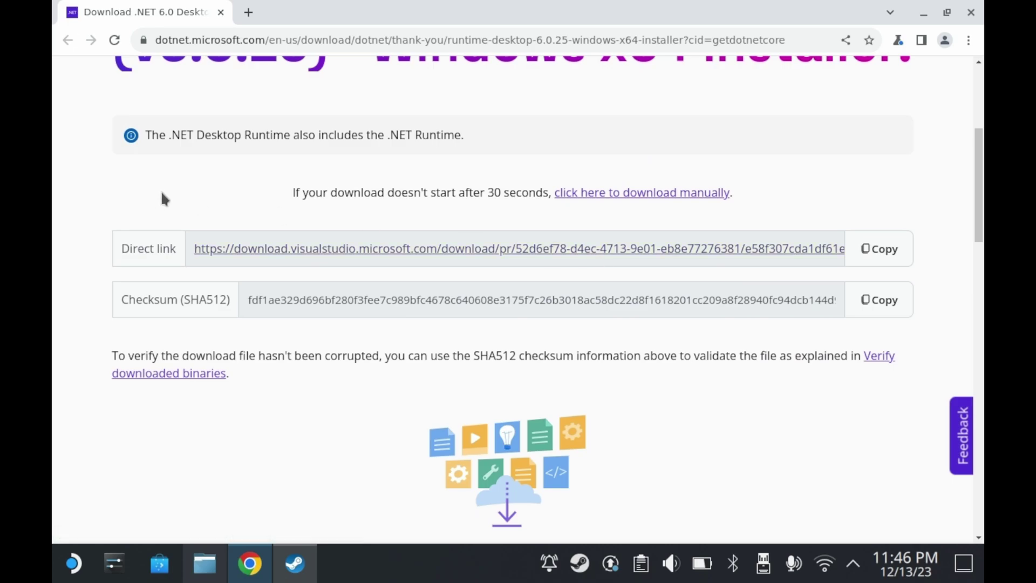
left_click(593, 194)
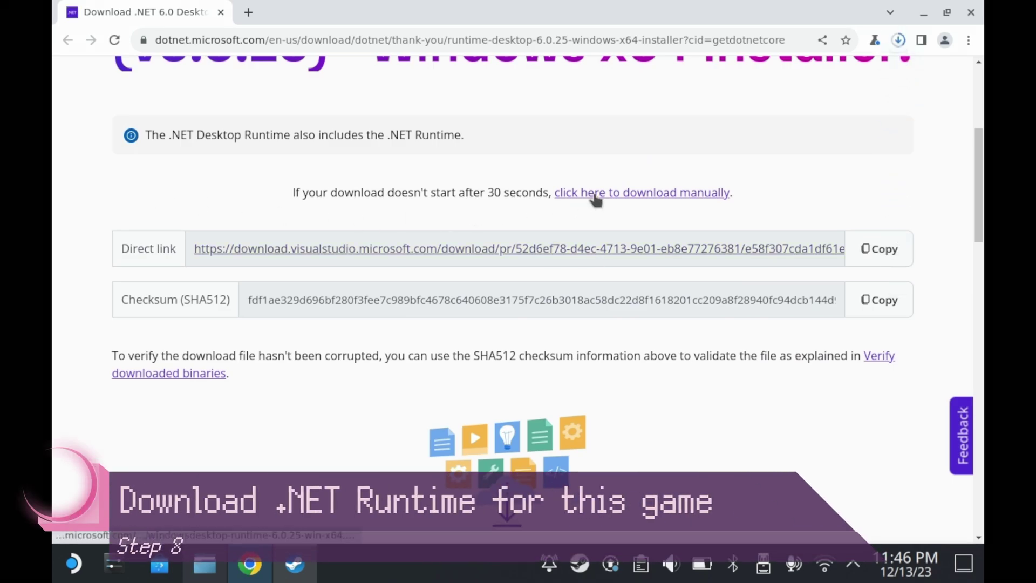
left_click(897, 42)
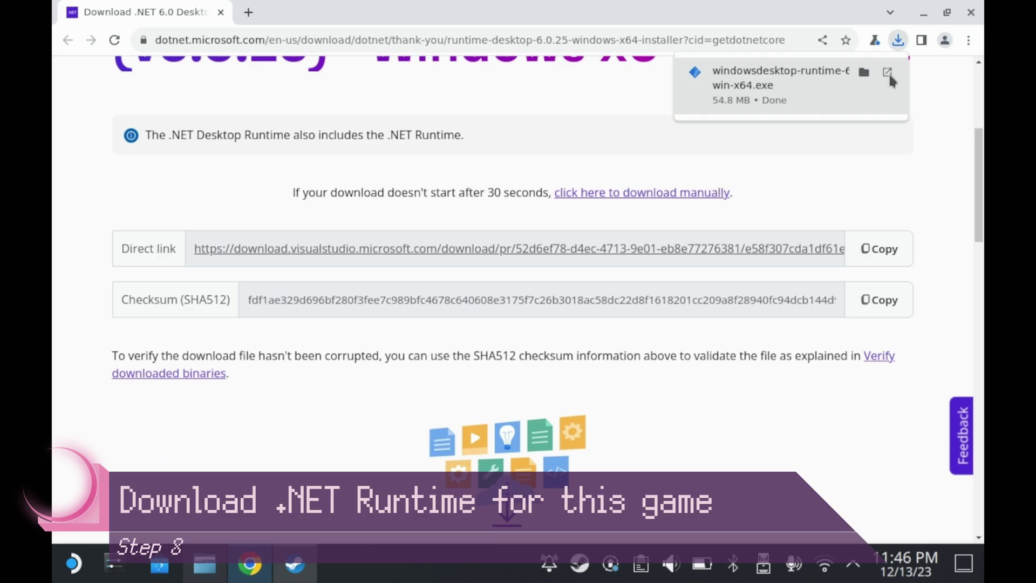
Open the Downloads folder in Dolphin and clear the other windows out of the way
left_click(864, 73)
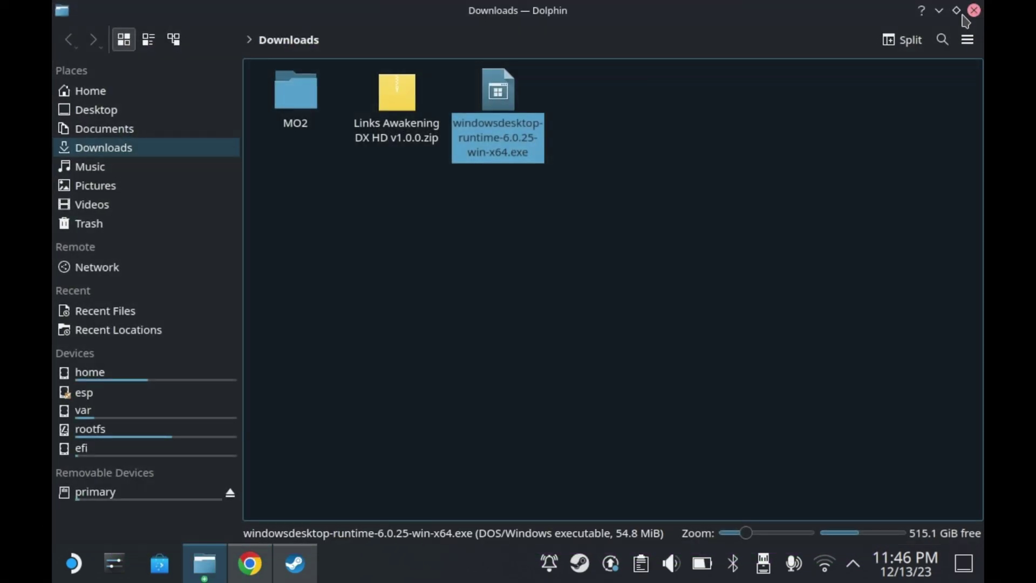
left_click(957, 11)
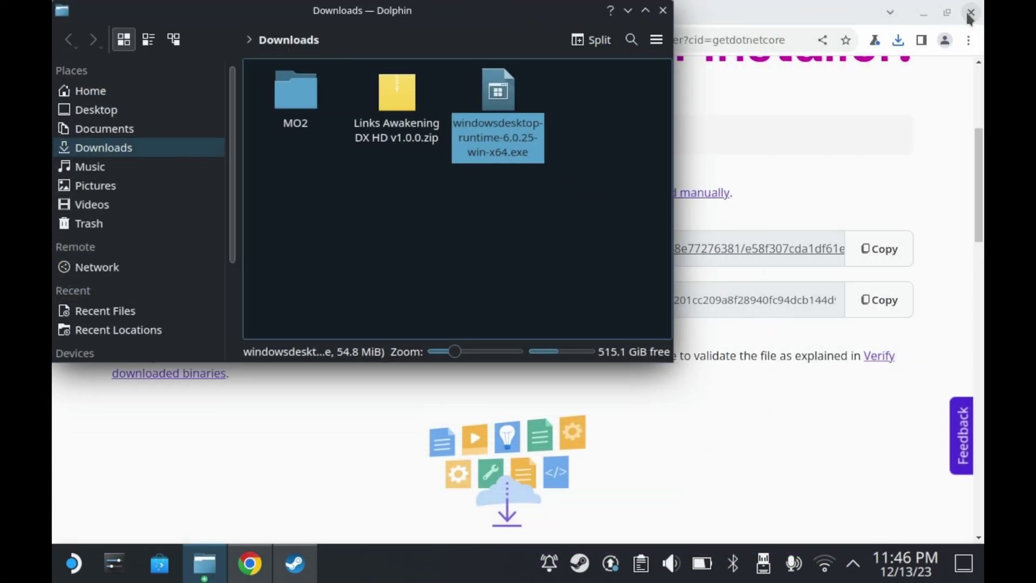
left_click(970, 14)
left_click_drag(523, 10, 679, 84)
left_click(924, 16)
Run windowsdesktop-runtime-6.0.25-win-x64.exe with Protontricks Launcher in the Link's Awakening DX HD prefix
right_click(656, 168)
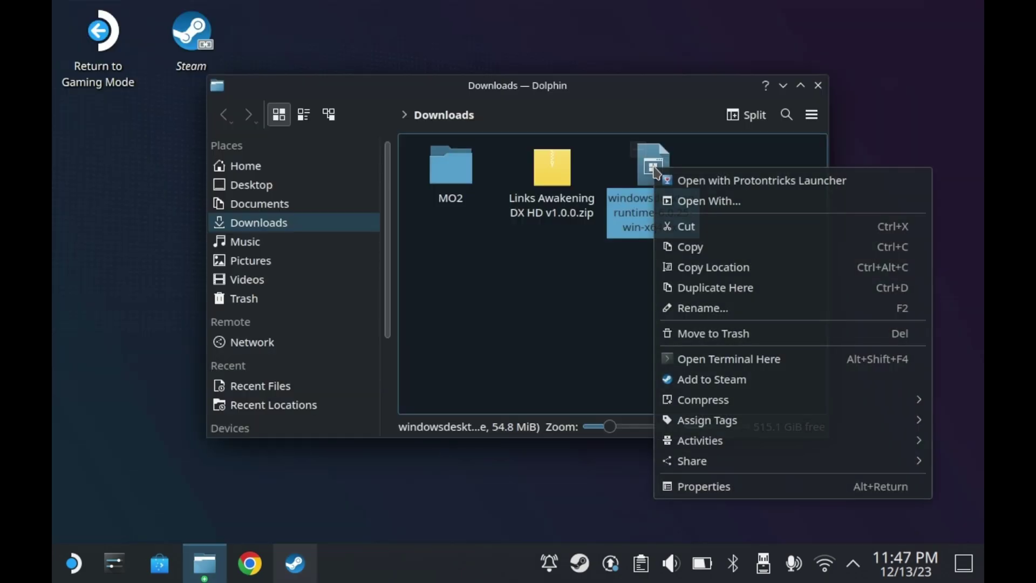
left_click(676, 180)
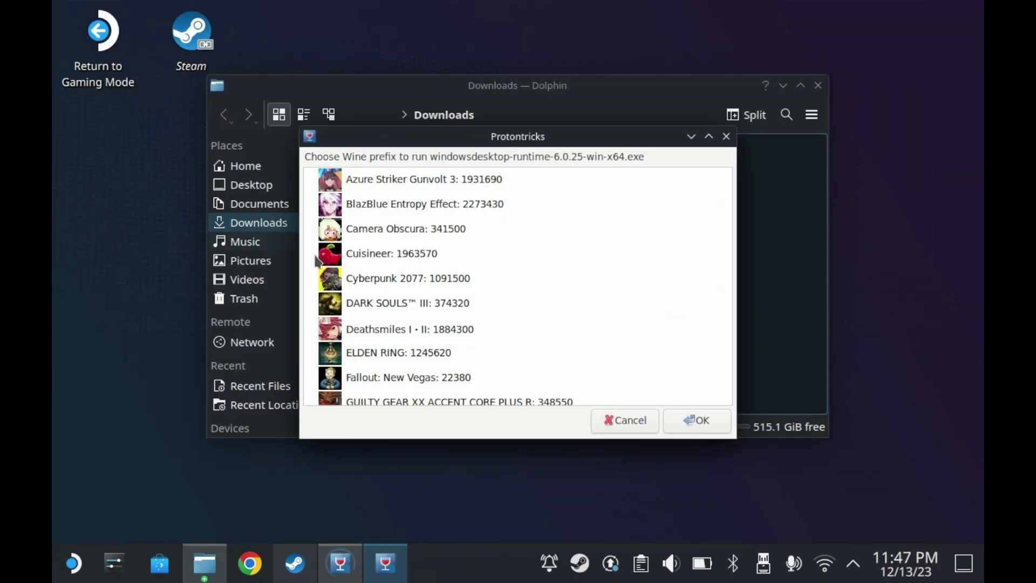
scroll(513, 275, "down", 2)
scroll(518, 272, "down", 2)
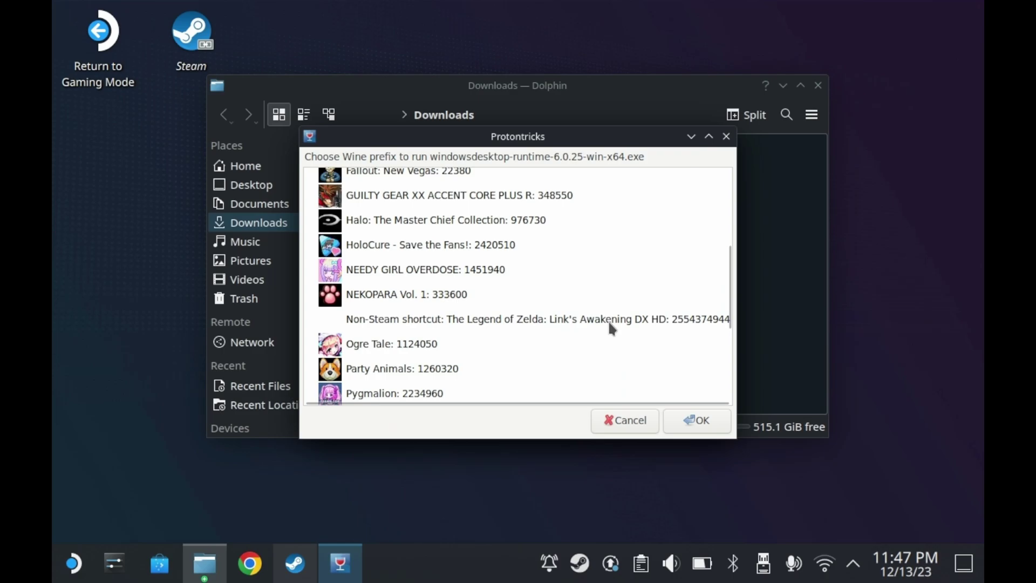
left_click(608, 320)
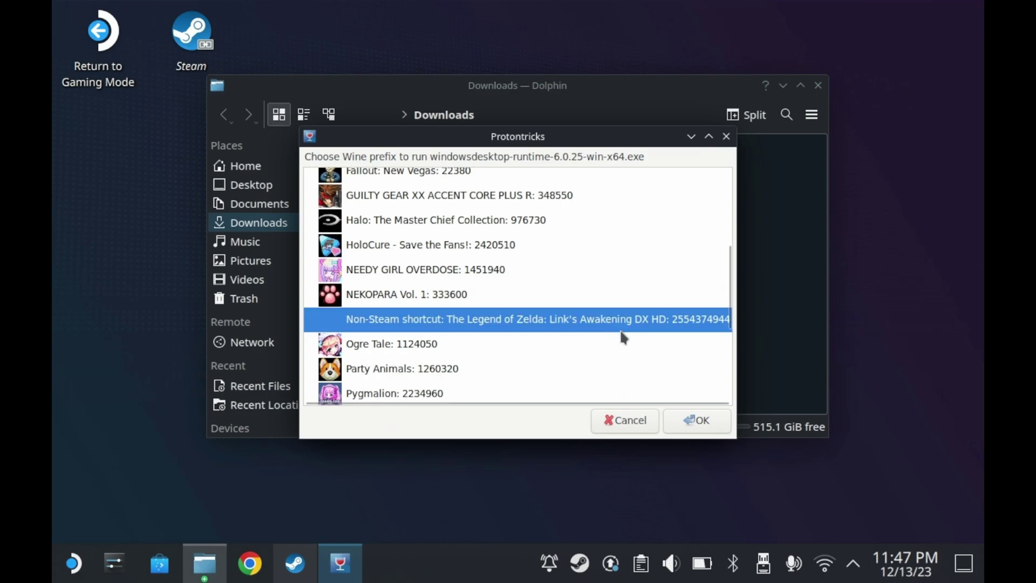
left_click(696, 421)
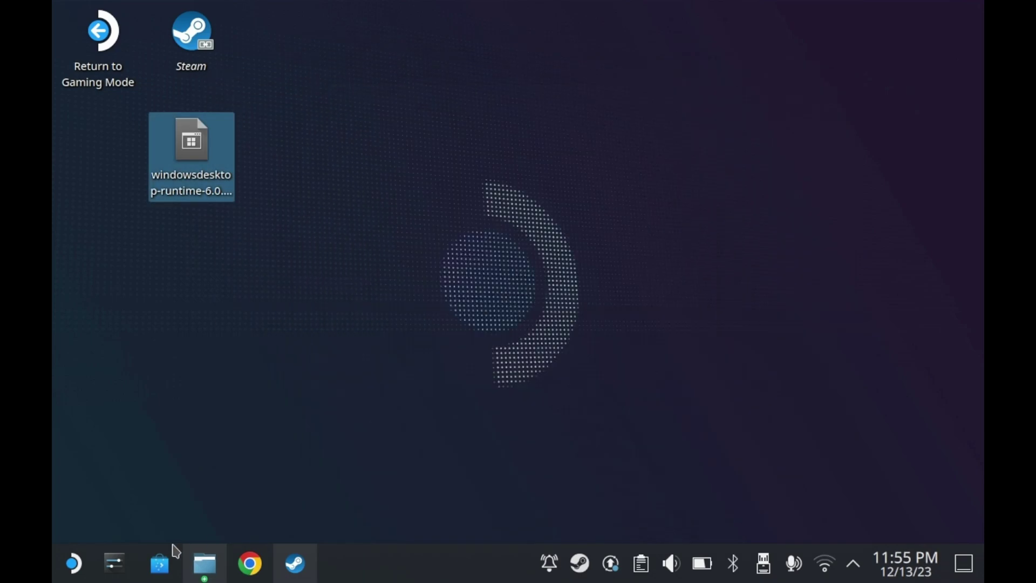
Show Protontricks' Flatpak permissions in System Settings and scroll to its Filesystem Access list
left_click(115, 566)
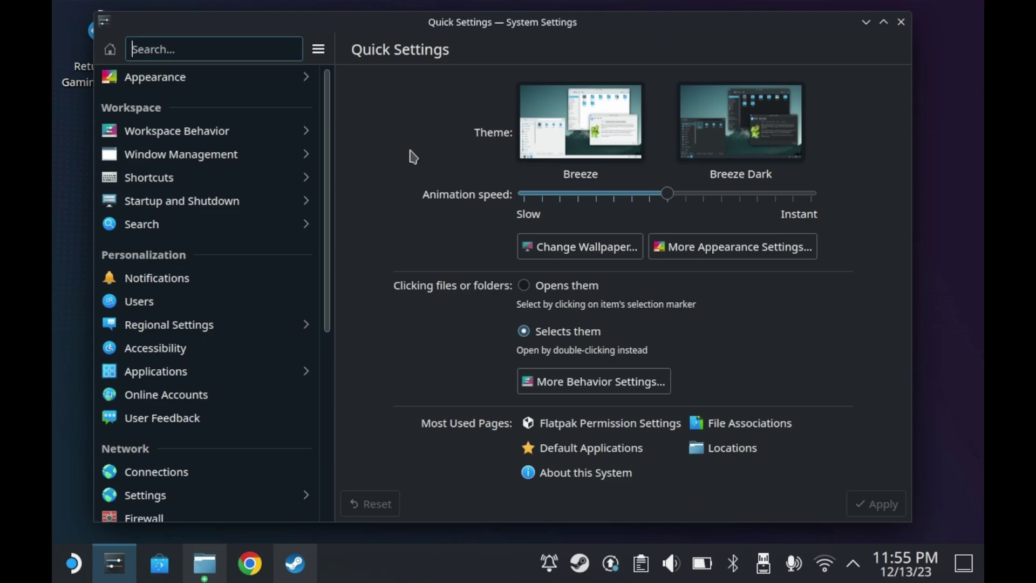
left_click(225, 373)
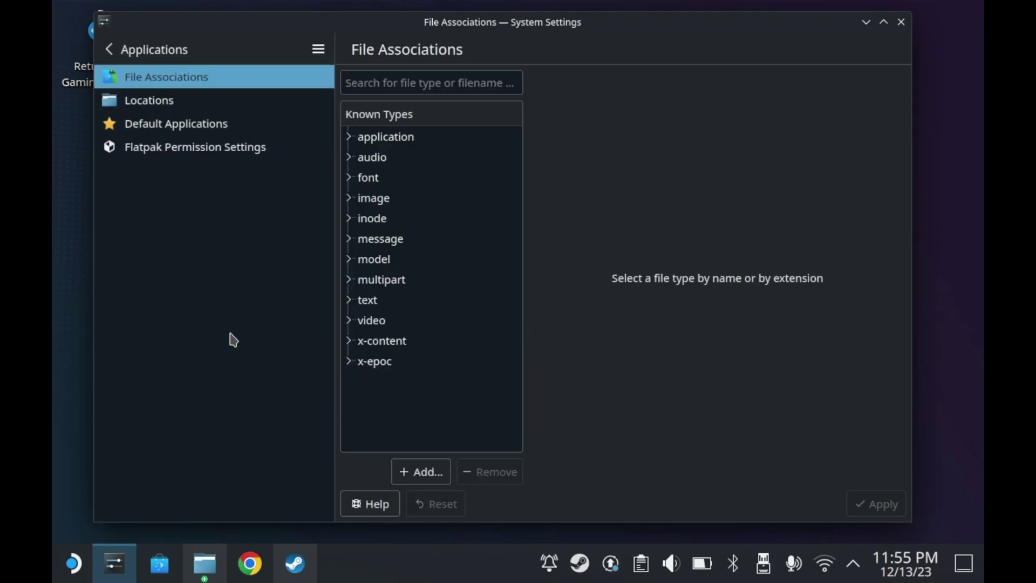
left_click(223, 146)
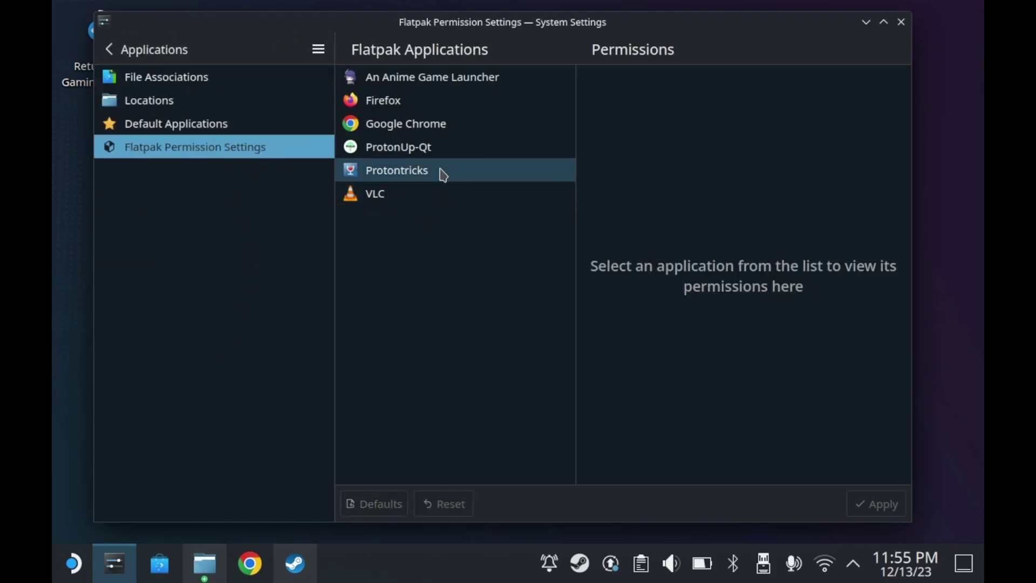
left_click(441, 172)
scroll(840, 293, "down", 8)
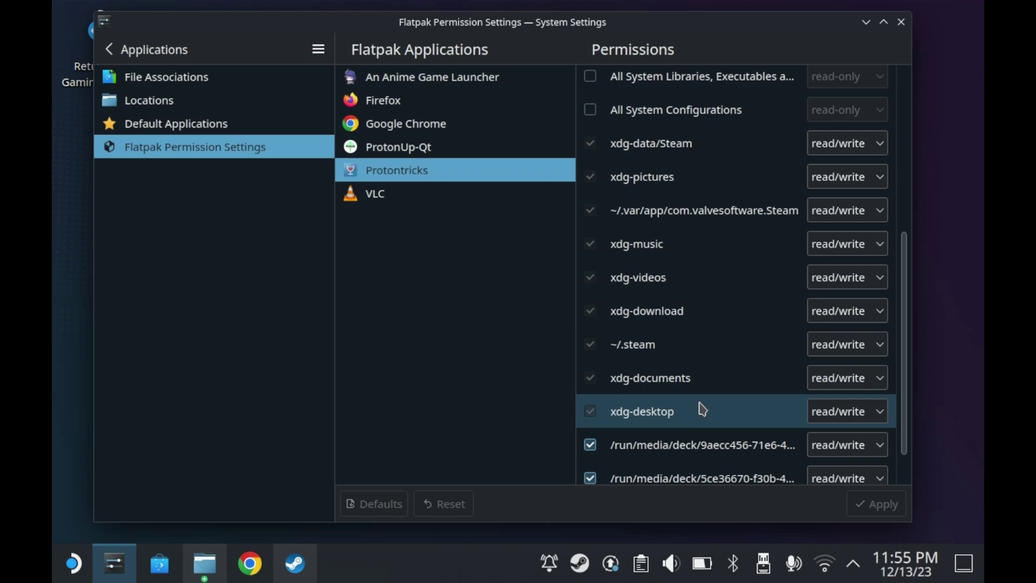
scroll(698, 410, "down", 2)
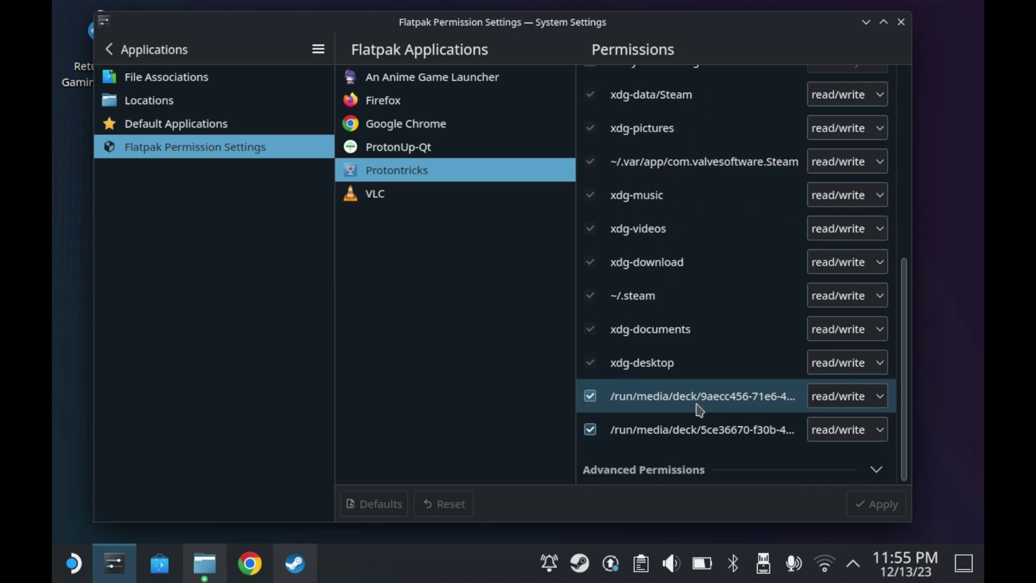
left_click_drag(392, 24, 445, 27)
left_click(204, 563)
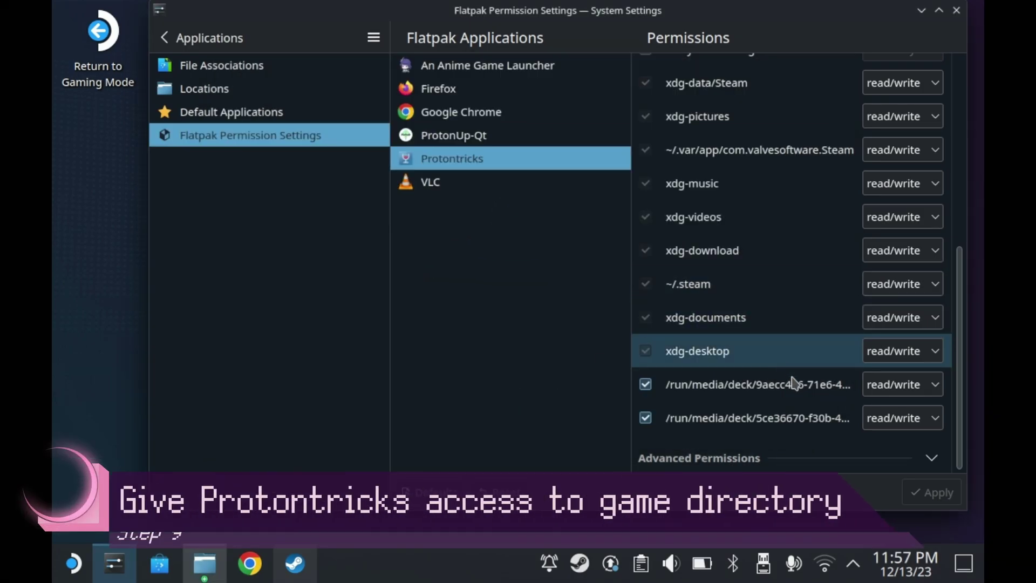
scroll(880, 230, "up", 3)
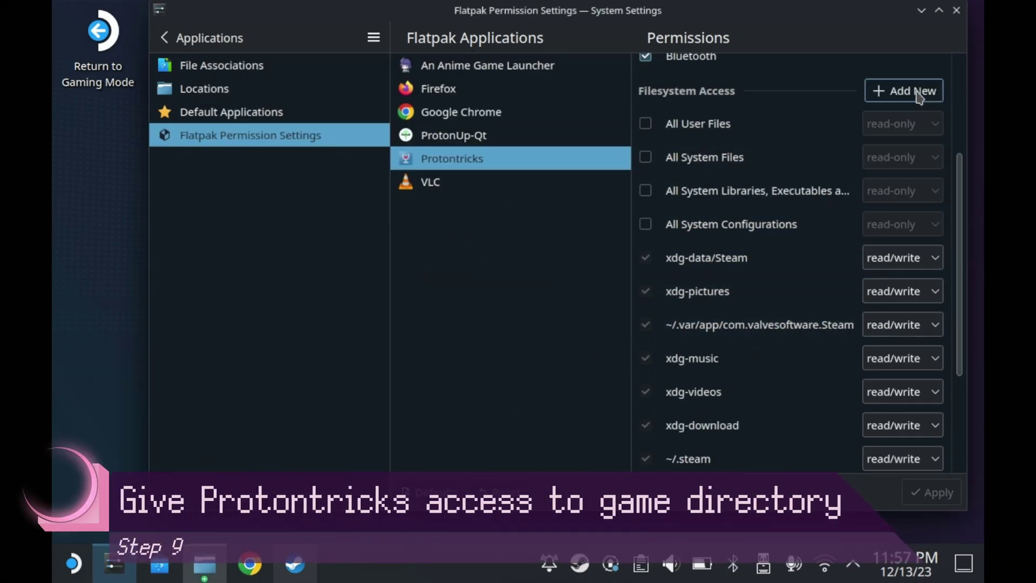
Add /home/deck/Games with read/write access to Protontricks' filesystem permissions and apply it
left_click(878, 91)
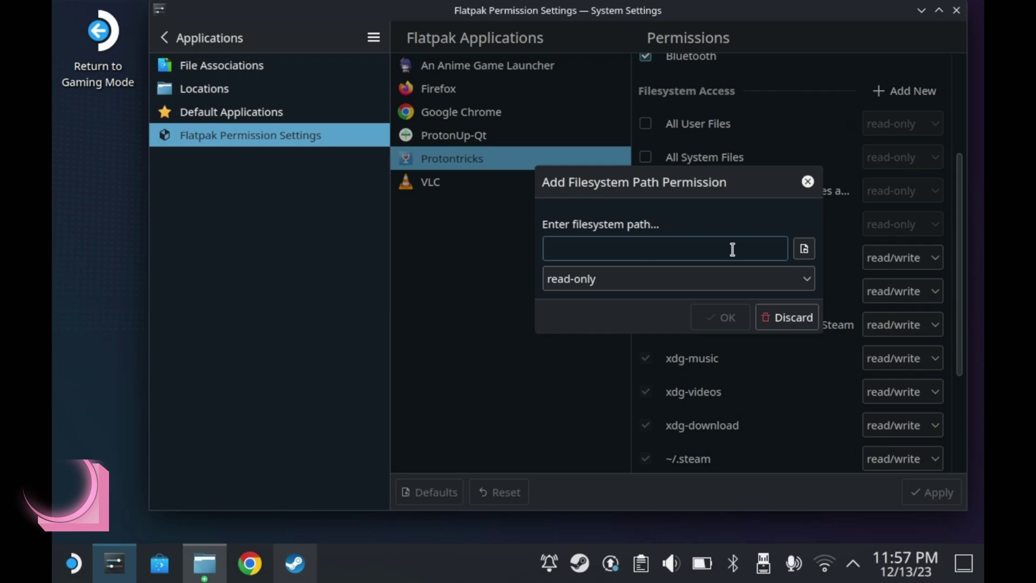
left_click(803, 248)
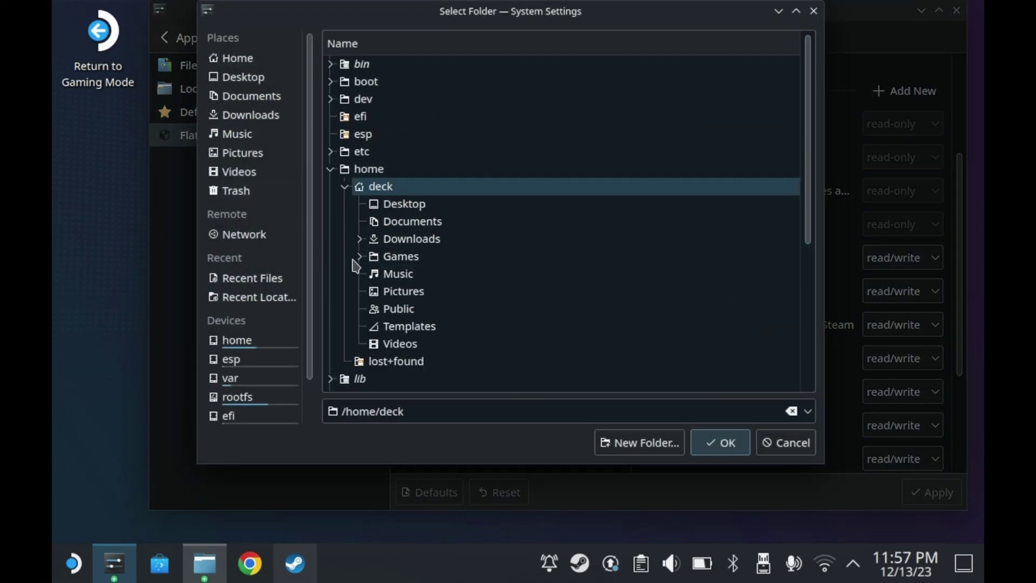
left_click(406, 208)
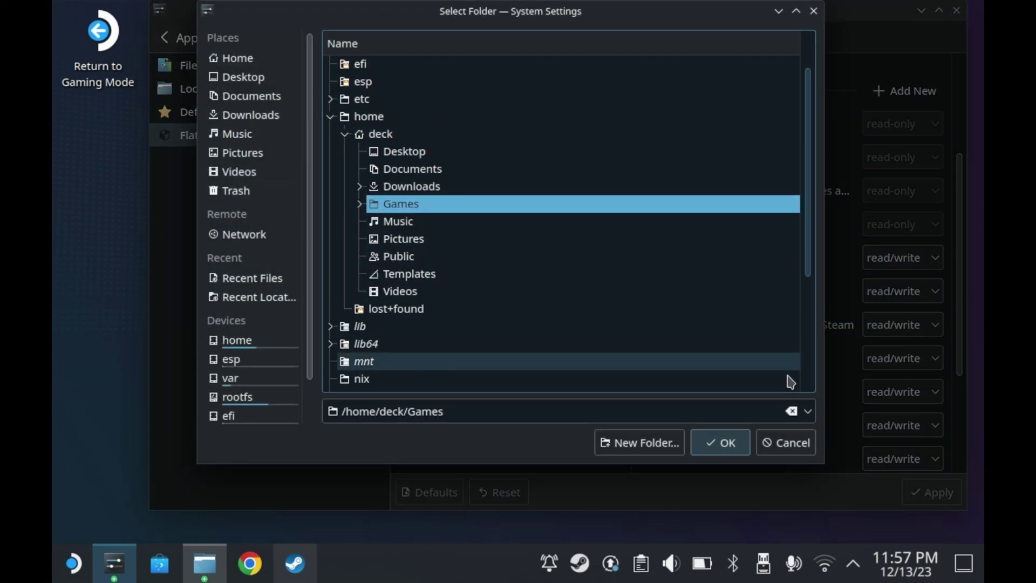
left_click(724, 448)
left_click(745, 280)
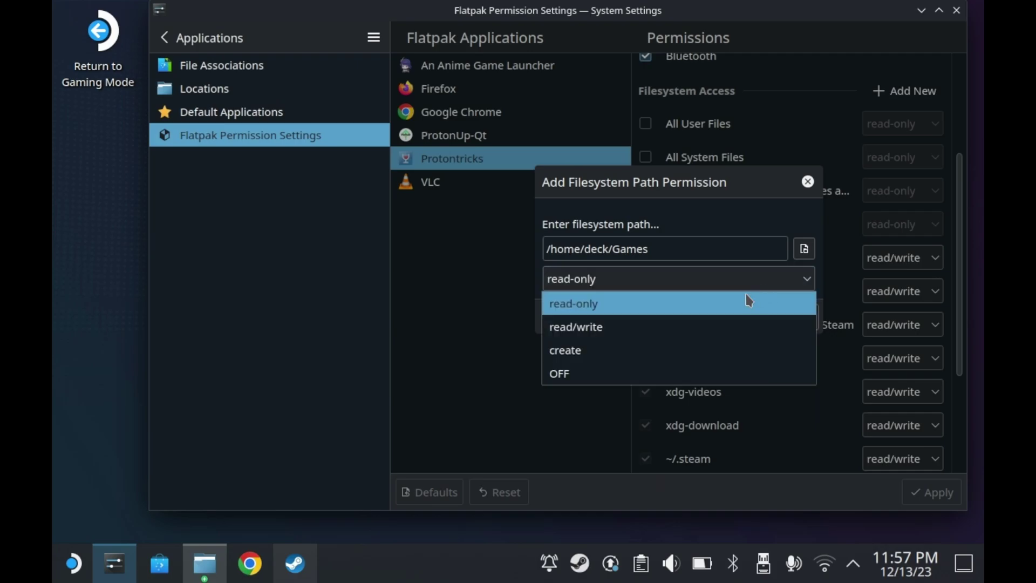
left_click(701, 331)
left_click(726, 319)
left_click(933, 492)
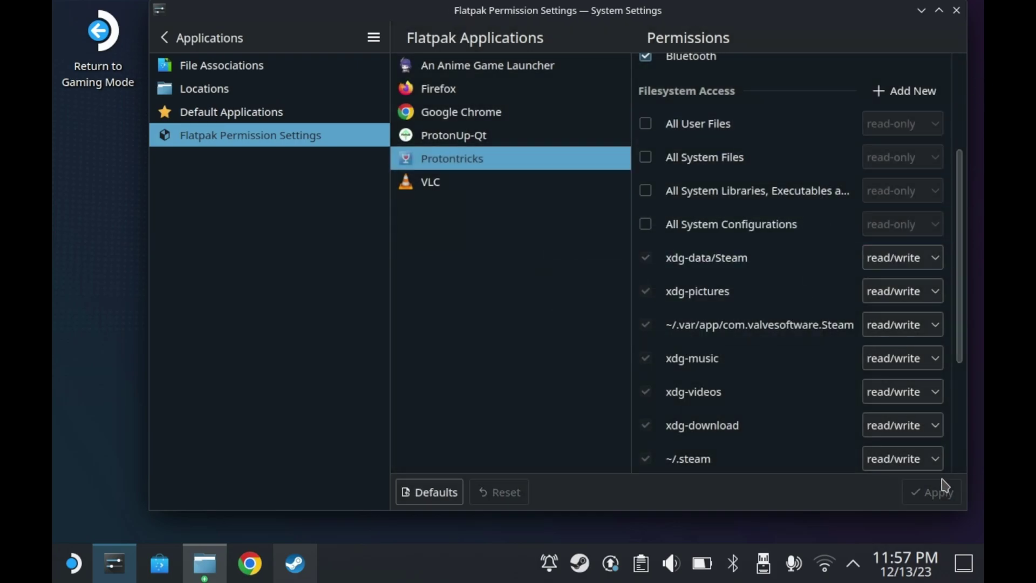
scroll(926, 243, "down", 3)
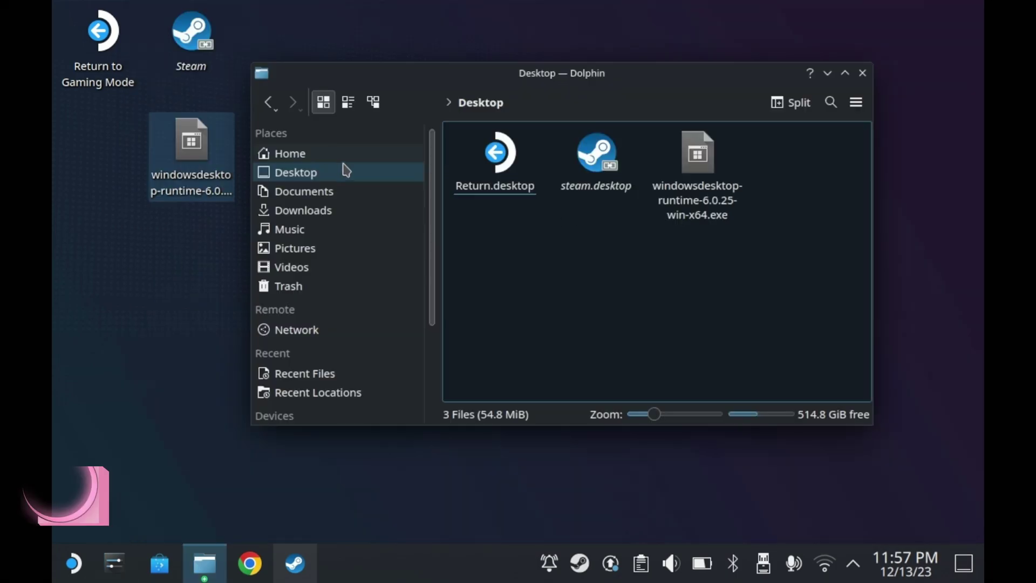
Install Windows Desktop Runtime 6.0.25 x64 from the desktop exe via Protontricks into the Zelda prefix
right_click(192, 155)
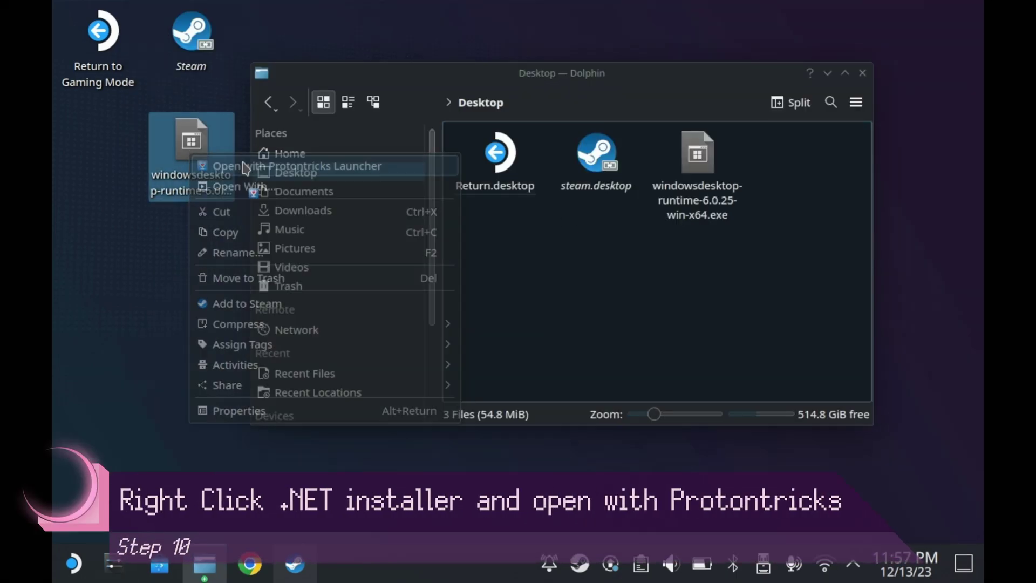
left_click(245, 168)
scroll(621, 260, "down", 3)
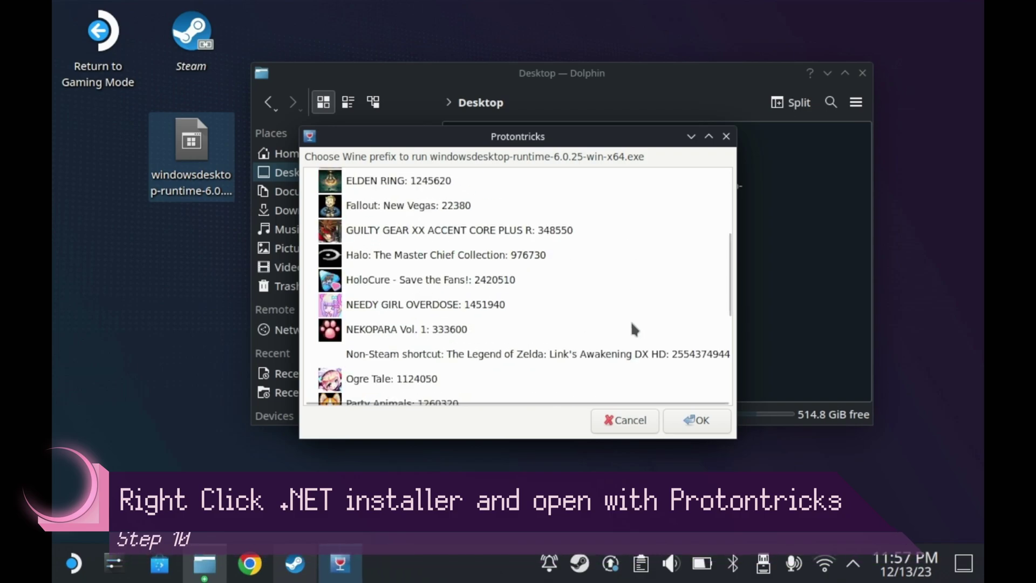
double_click(639, 359)
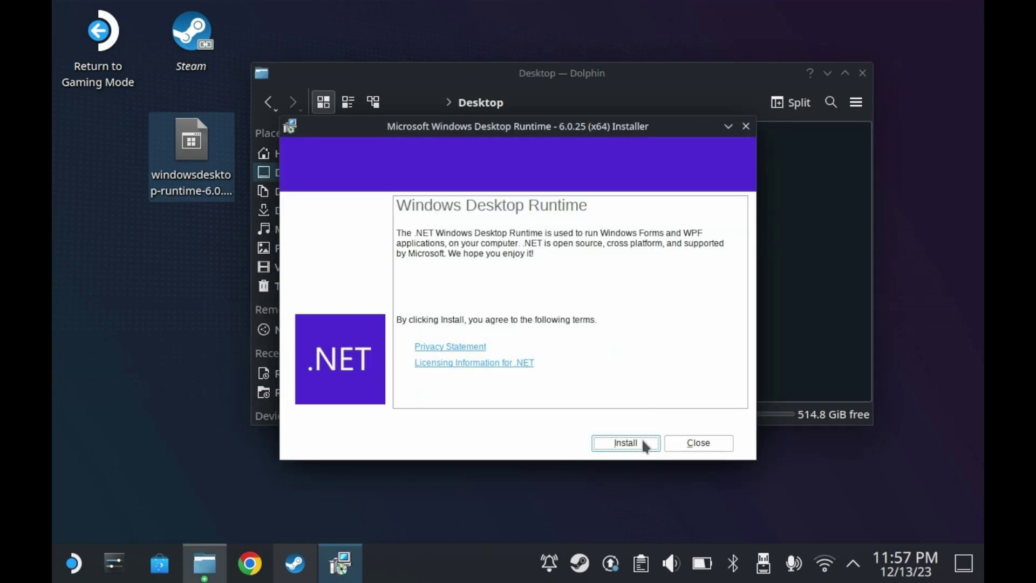
left_click(643, 440)
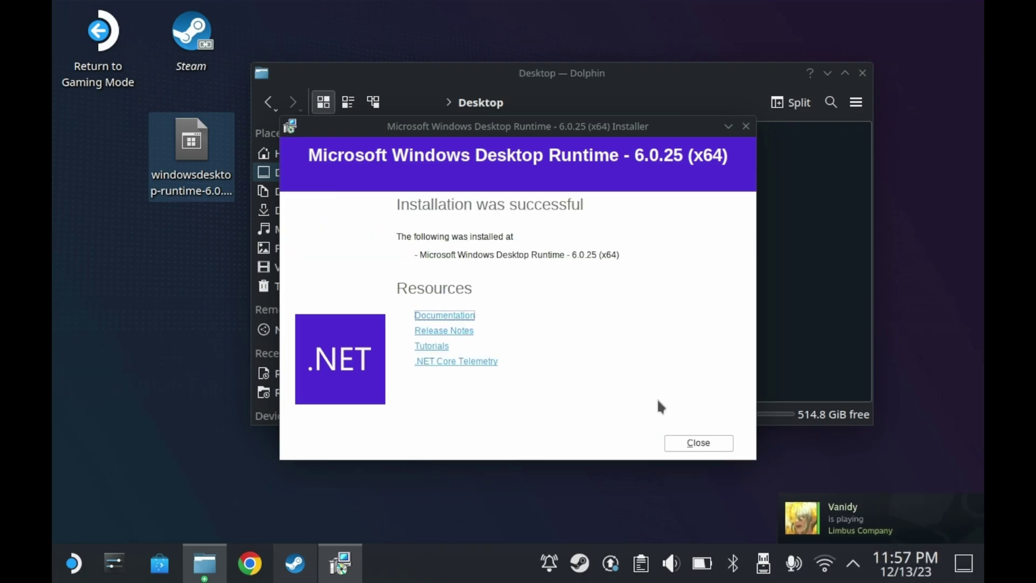
left_click(695, 444)
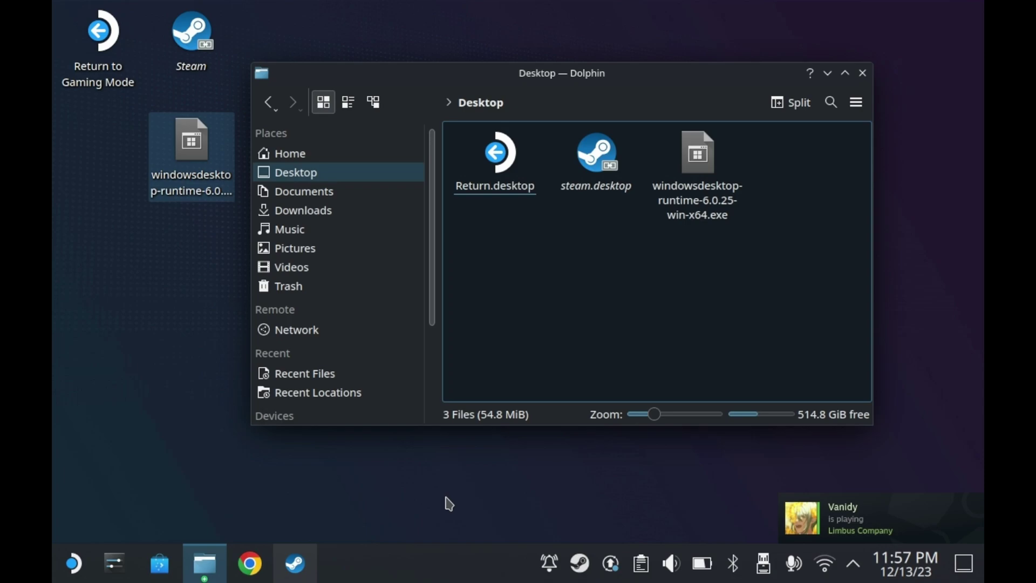
Launch Link's Awakening DX HD from its Steam page and move down the save slots to Settings
left_click(294, 563)
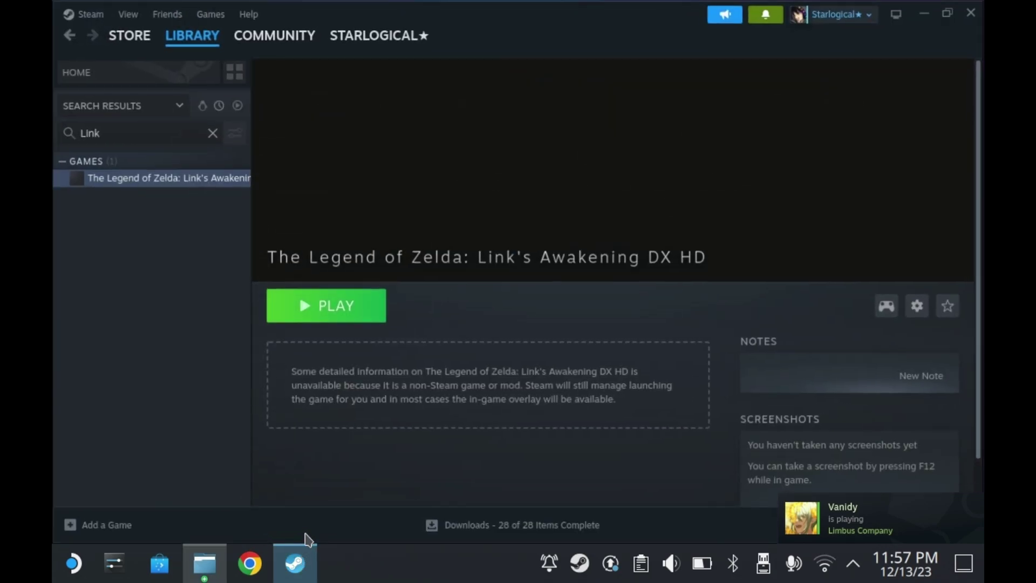
left_click(344, 311)
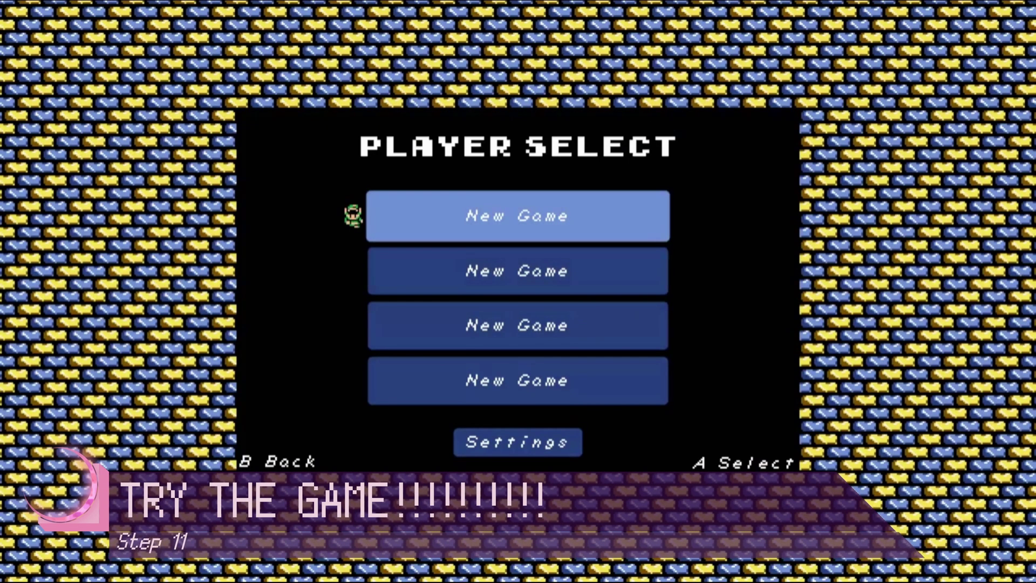
key("Down")
key("Down")
key("Down")
key("Down")
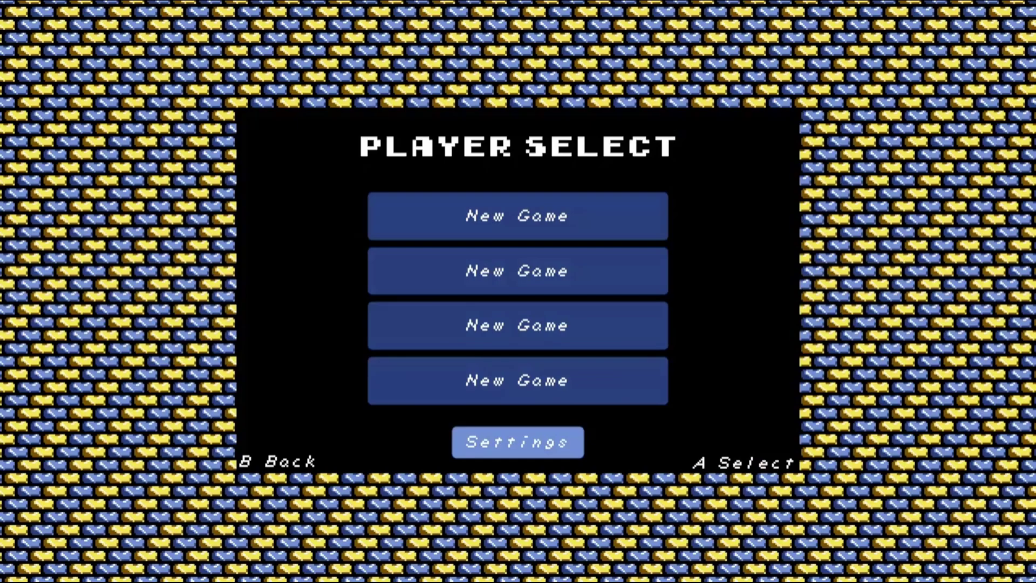
key("Return")
key("Down")
key("Down")
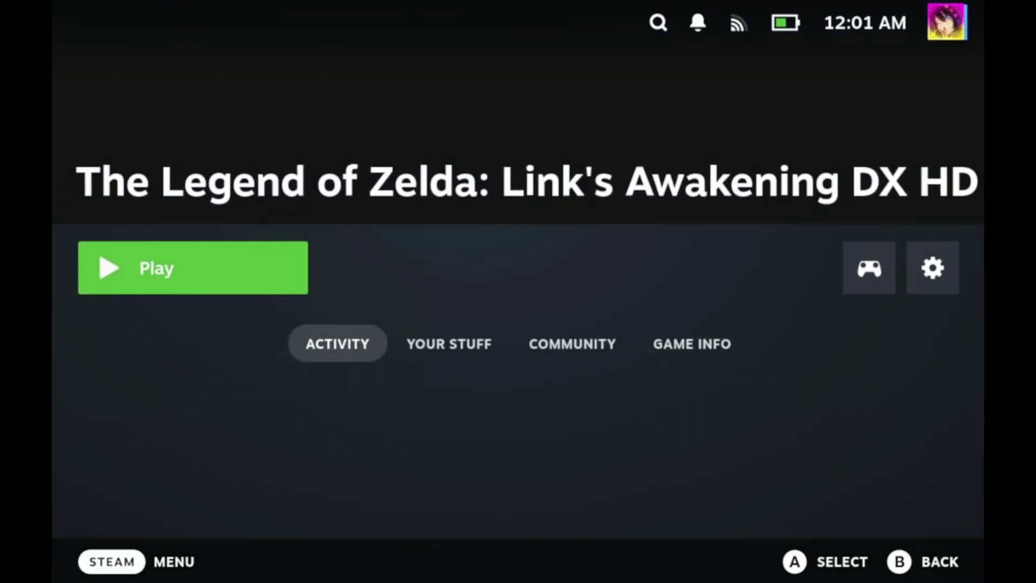
Start the game from its Steam page and dismiss the quick access performance panel
key("Return")
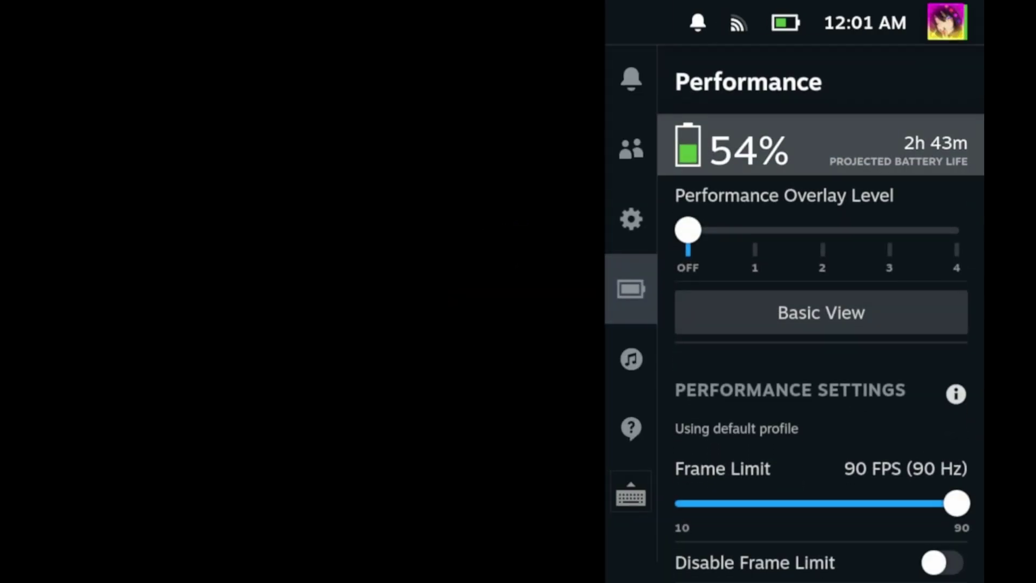
key("Down")
key("Down")
key("Down")
key("Up")
key("Up")
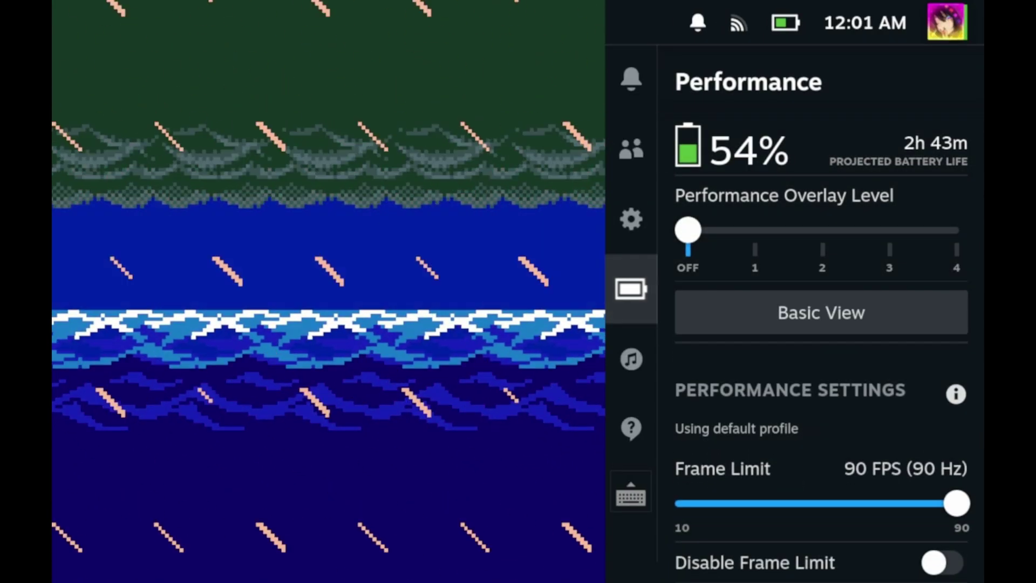
key("Escape")
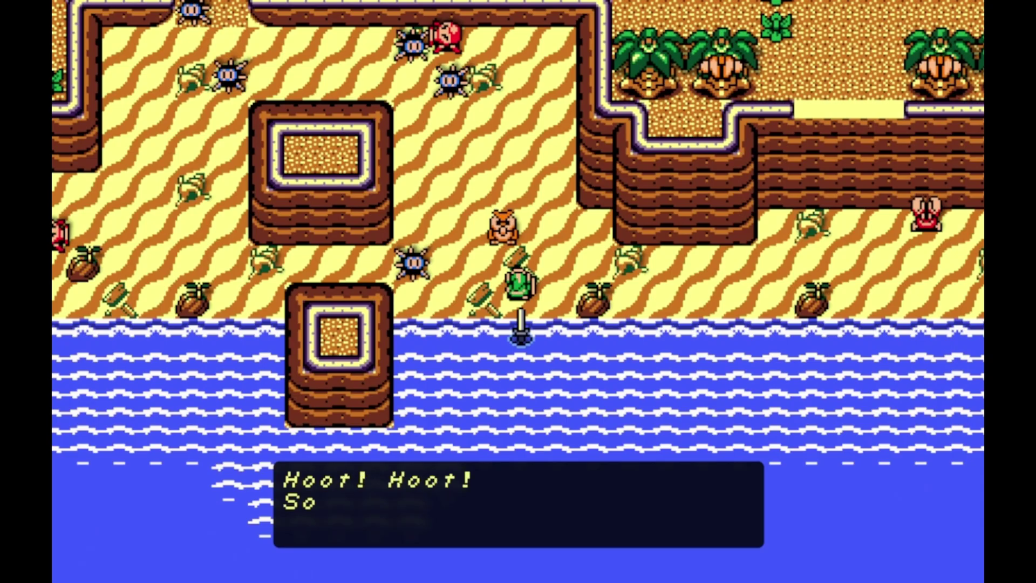
Advance through all of the owl's dialogue and walk Link down to pick up the sword
key("Return")
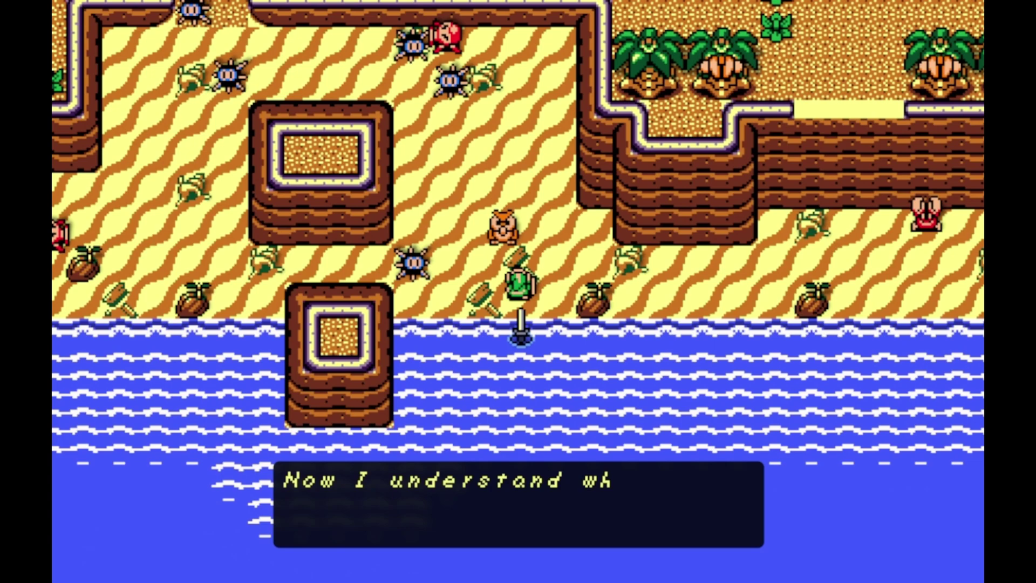
key("Return")
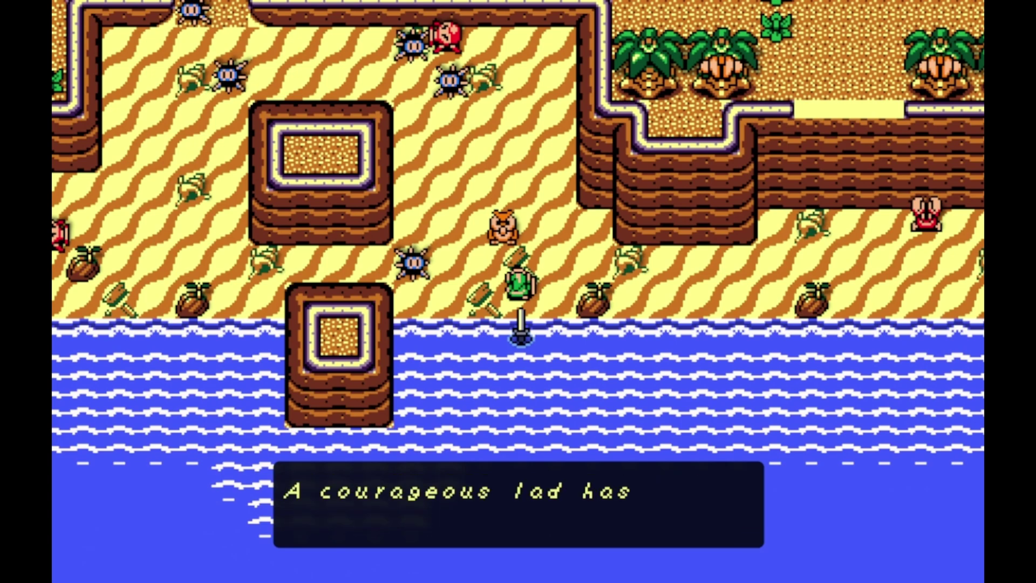
key("Return")
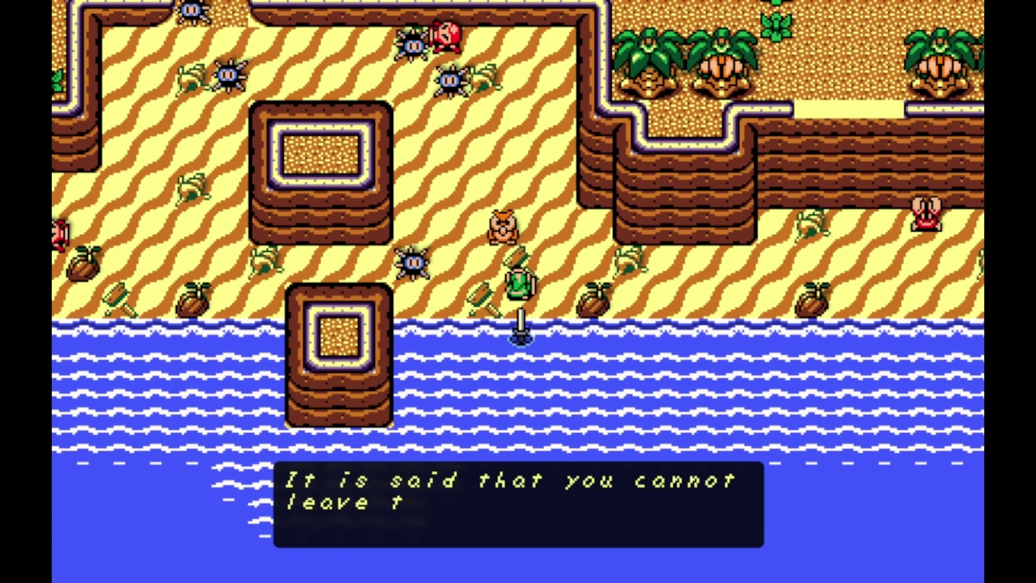
key("Return")
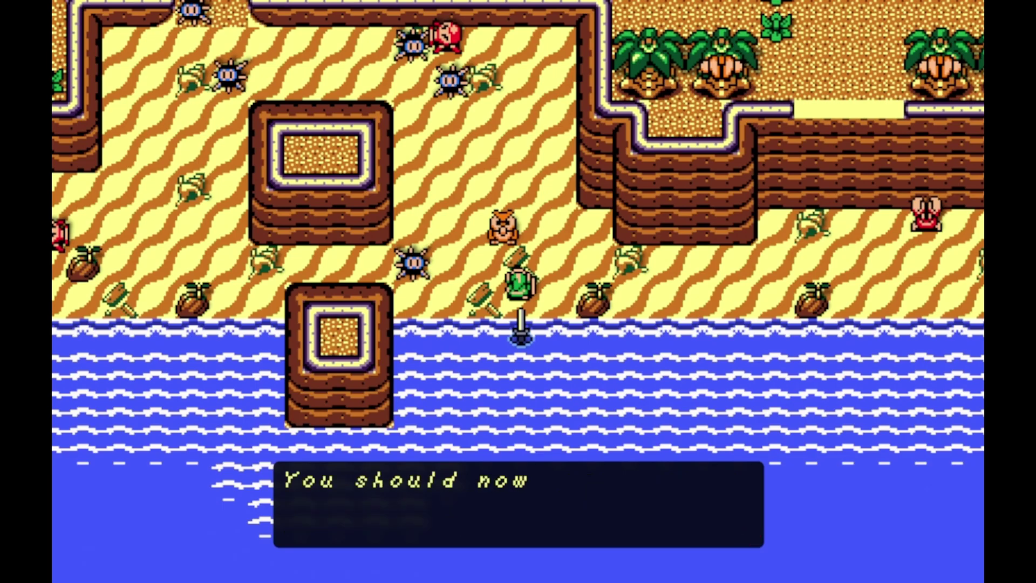
key("Return")
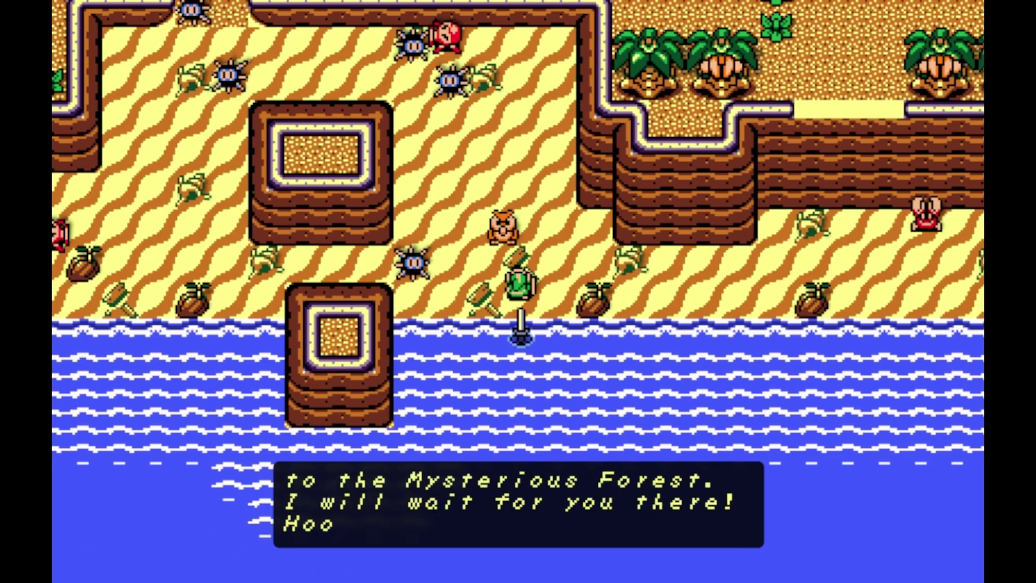
key("Return")
key("Down")
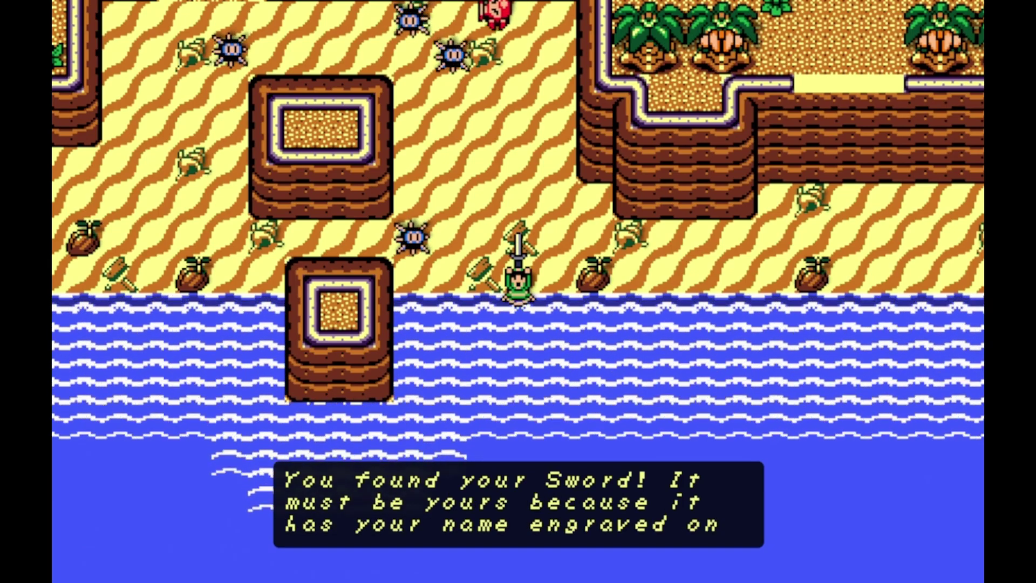
Close the sword message and walk Link up the beach, past a rupee, onto the dirt path
key("Return")
key("Return")
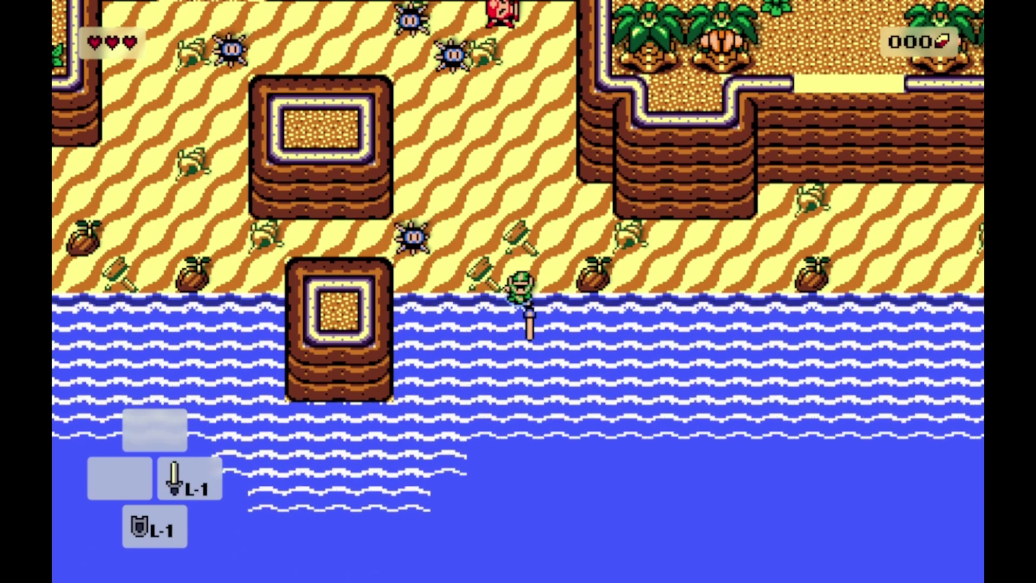
key("z")
key("Up")
key("Left")
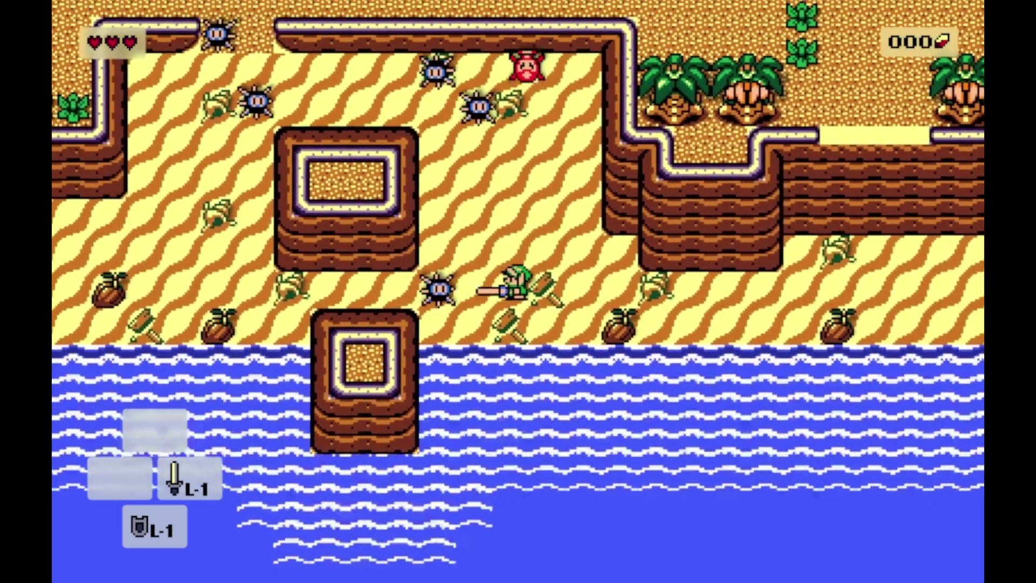
key("Up")
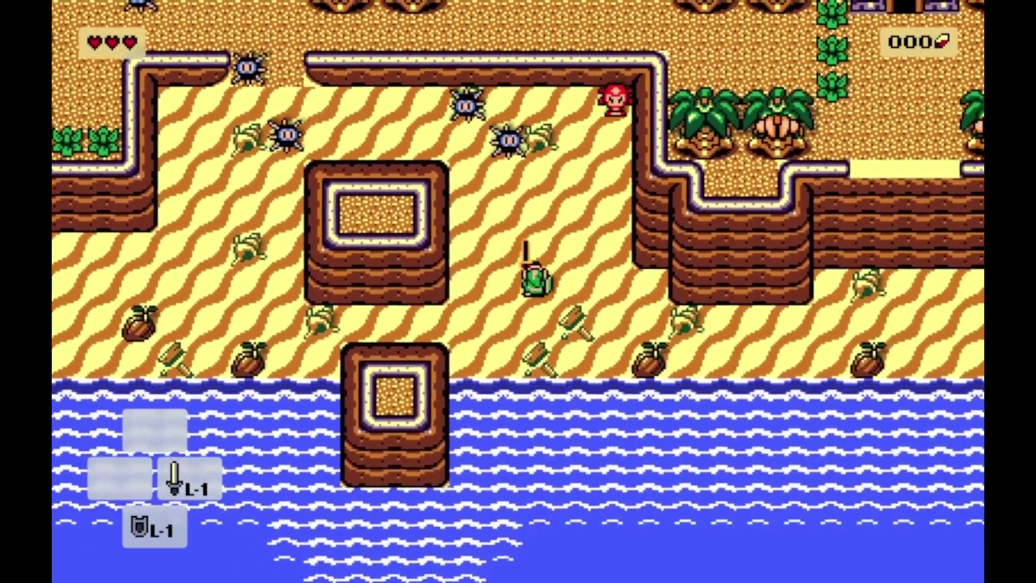
key("Up")
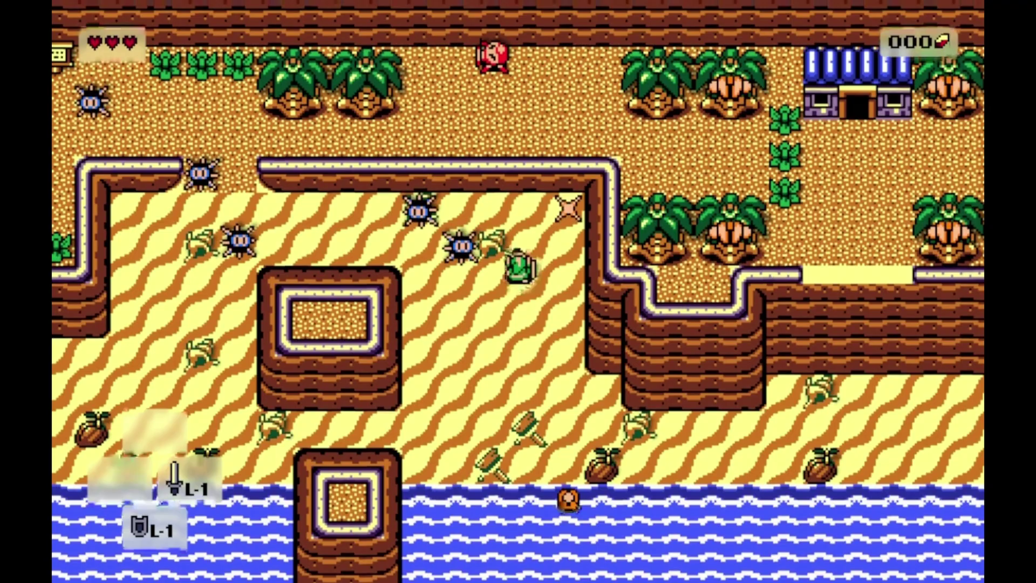
key("Left")
key("Left")
key("Up")
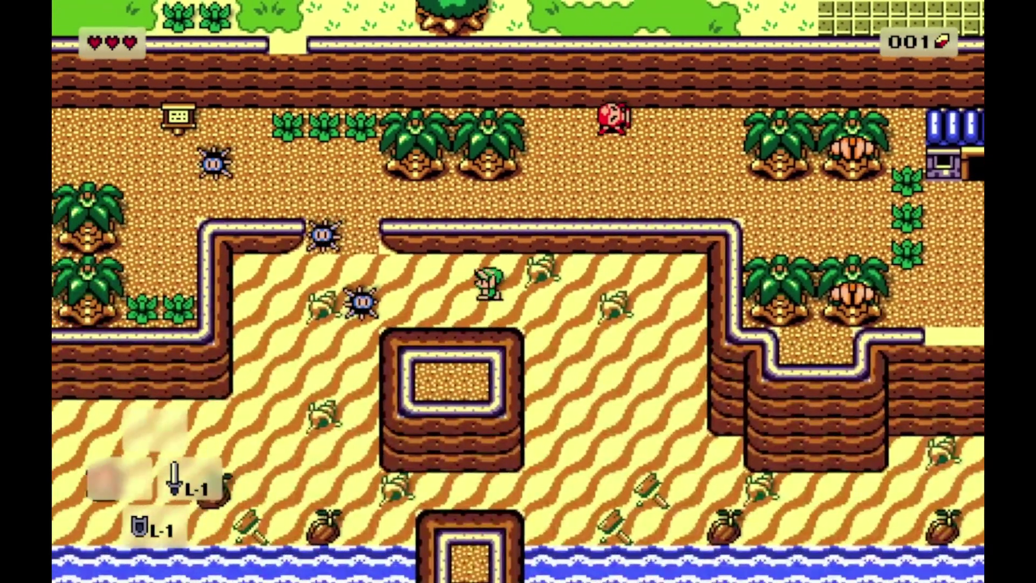
key("Up")
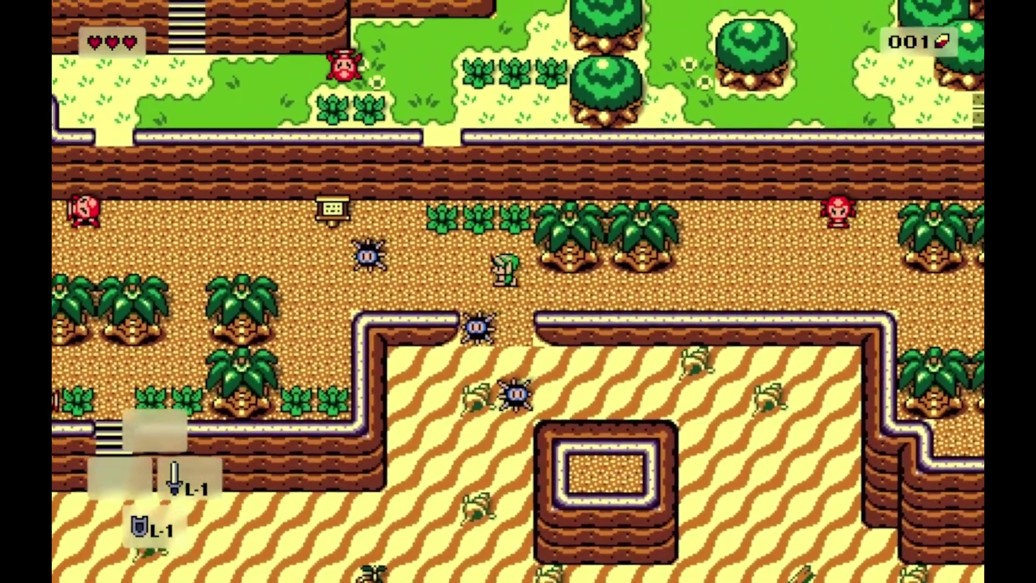
key("Left")
key("Left")
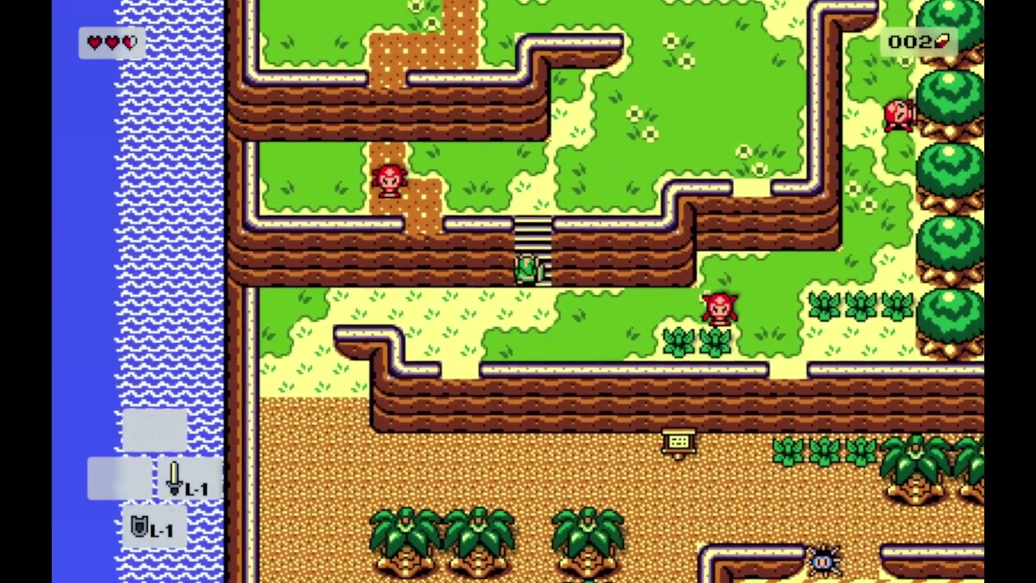
Walk Link north across the grassy cliffs and along the upper ledge toward the village
key("Up")
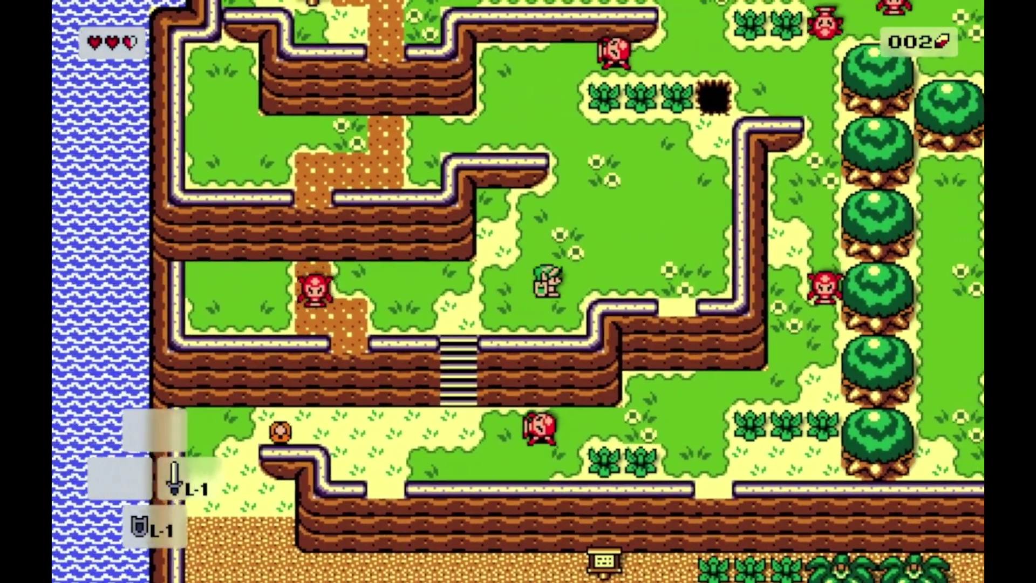
key("b")
key("Up")
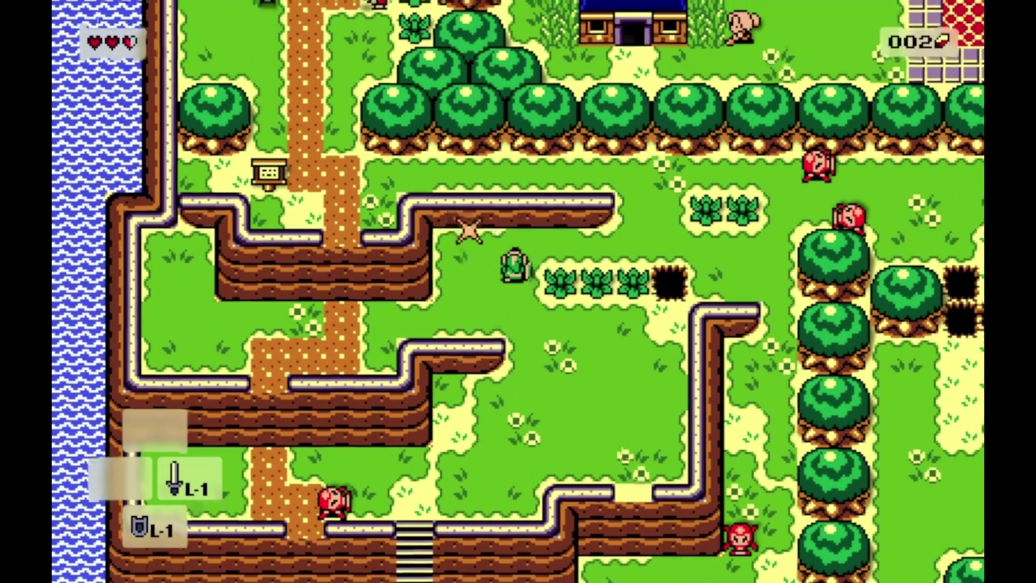
key("Right")
key("Left")
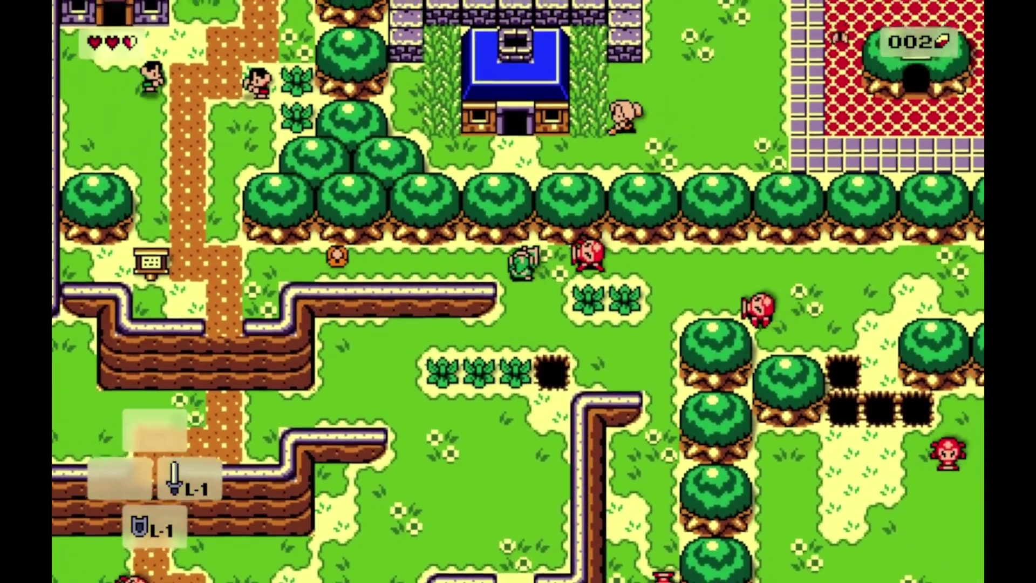
key("Up")
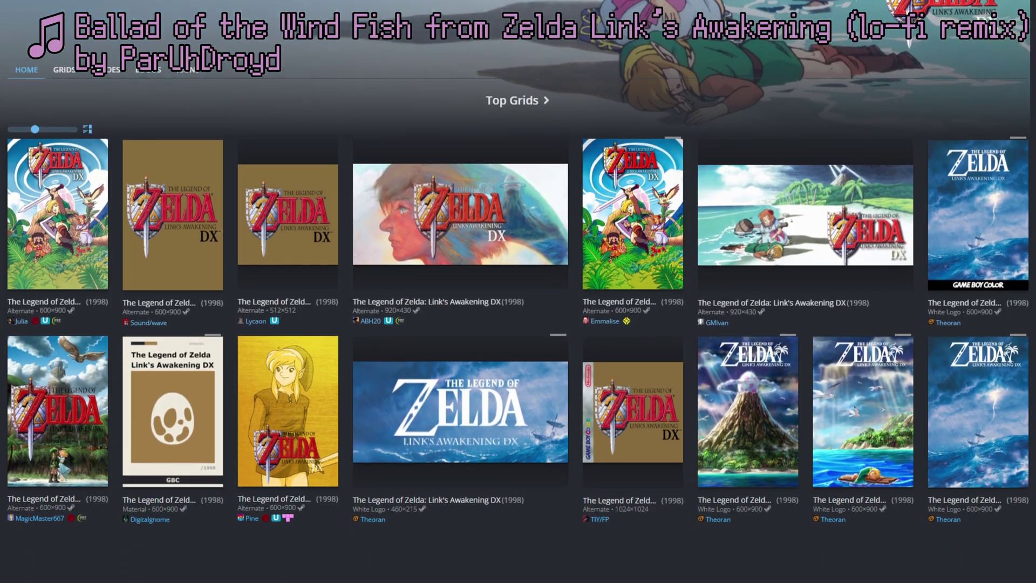
Scroll the SteamGridDB Link's Awakening DX page through Top Grids, Heroes, Logos and Icons
scroll(518, 291, "down", 3)
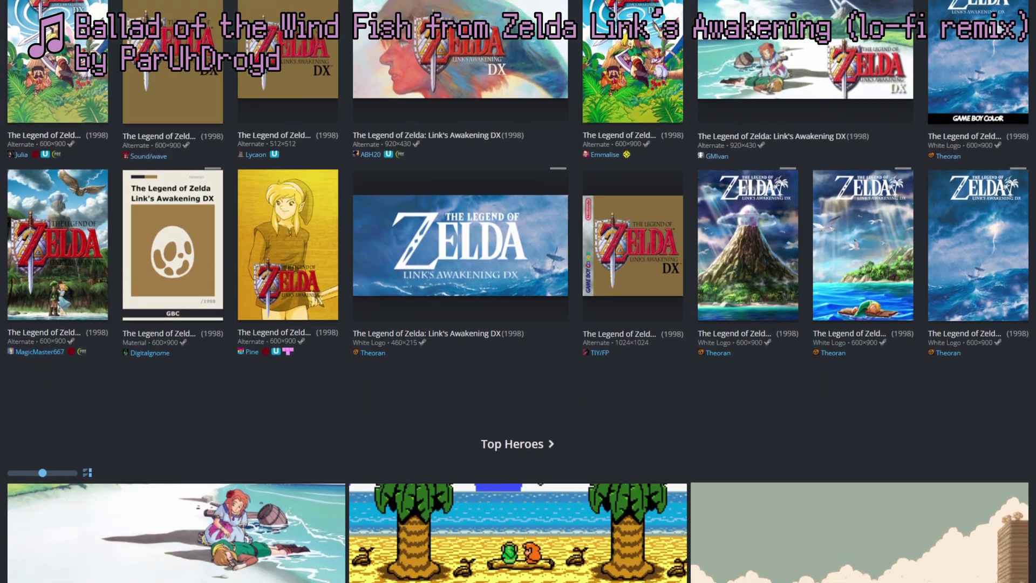
scroll(518, 291, "down", 3)
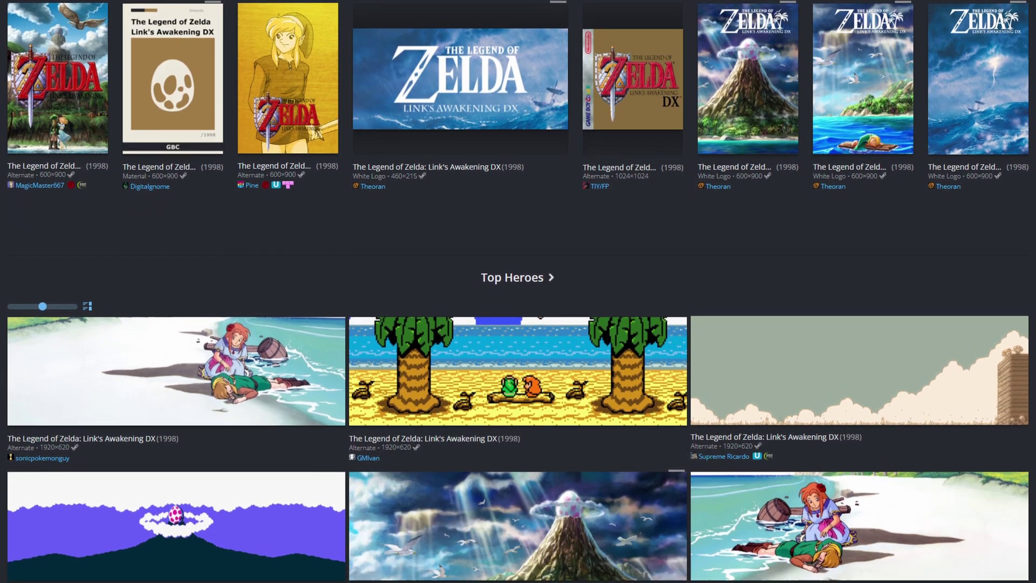
scroll(518, 291, "down", 3)
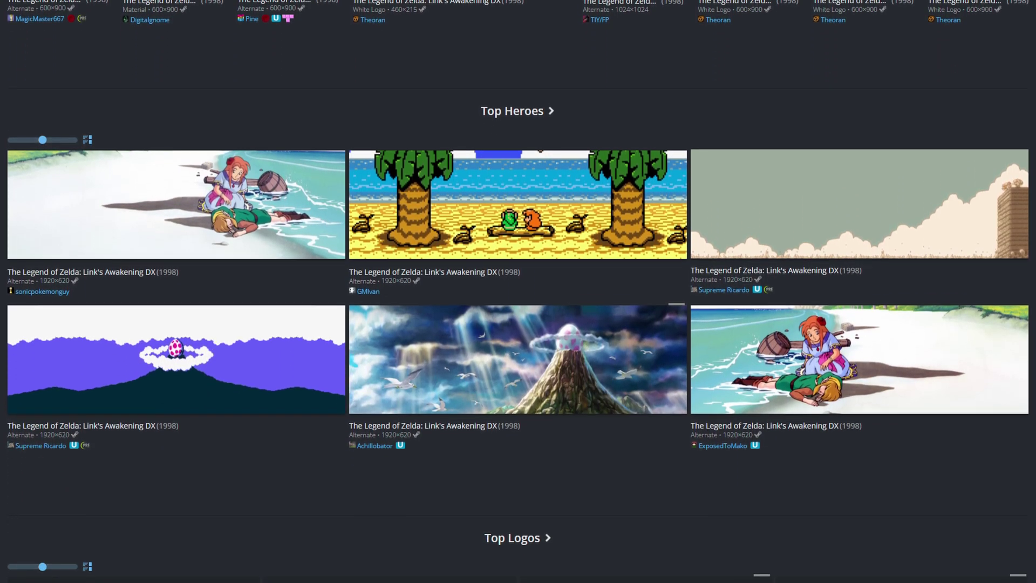
scroll(518, 292, "down", 3)
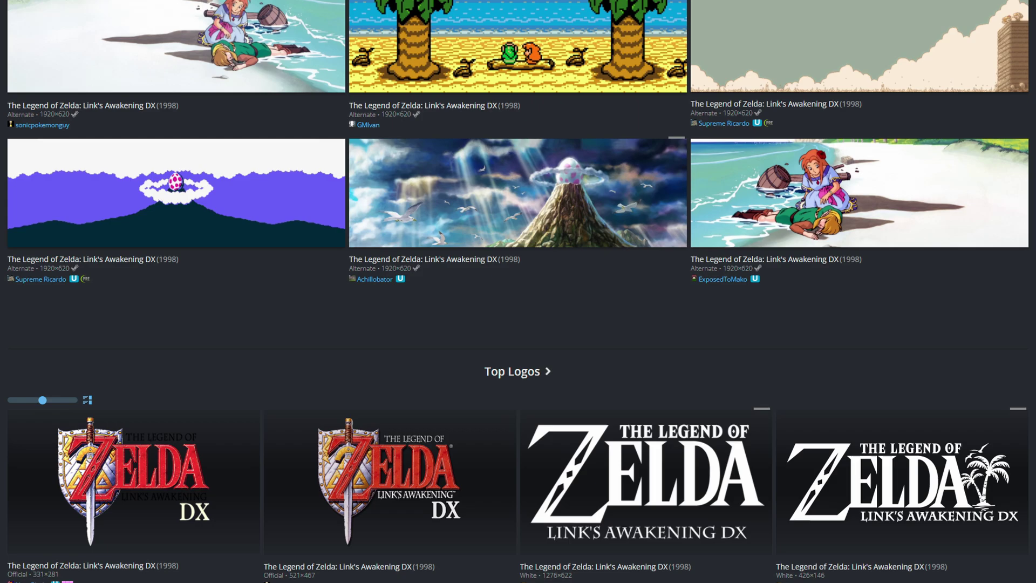
scroll(518, 291, "down", 3)
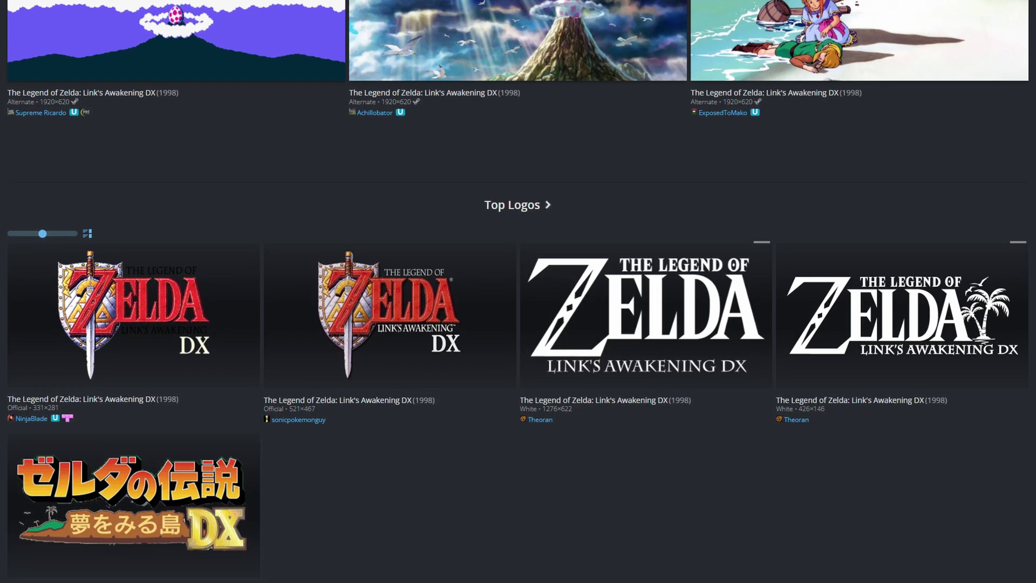
scroll(518, 291, "down", 3)
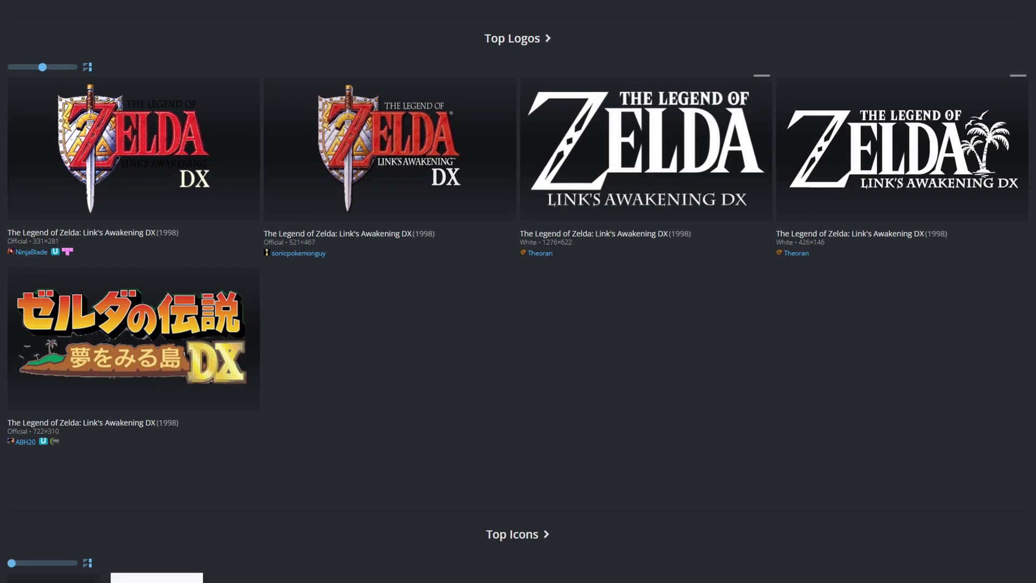
scroll(518, 291, "down", 1)
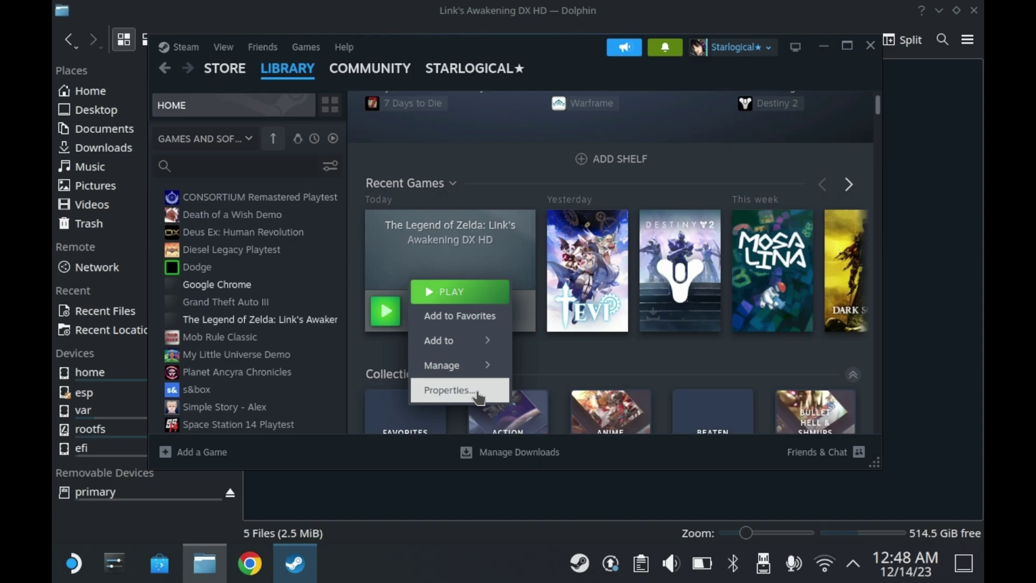
Set Icon.png from Pictures/Link's Awakening DX HD as the Zelda shortcut's icon
left_click(479, 396)
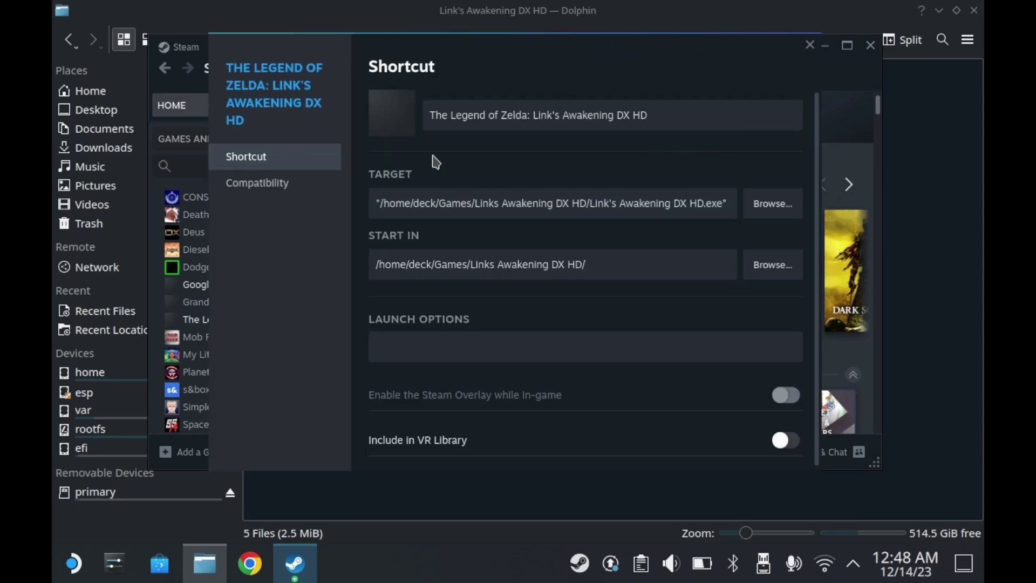
left_click(397, 116)
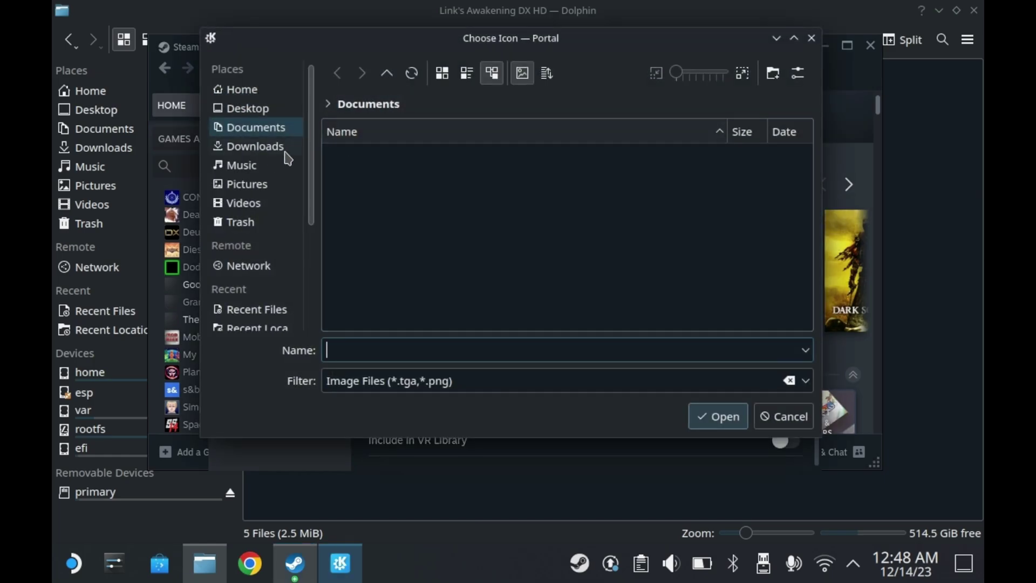
left_click(261, 188)
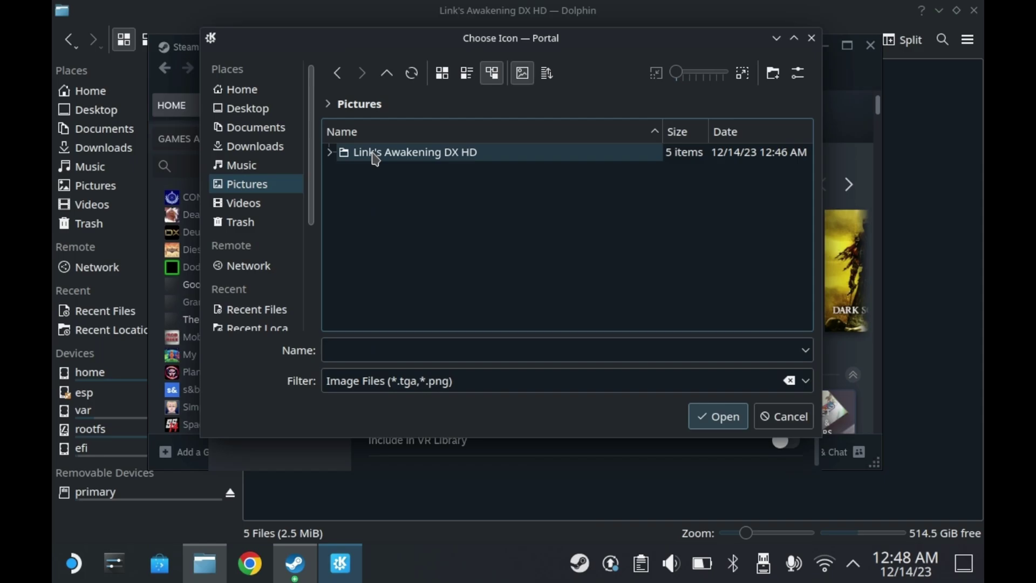
left_click(371, 153)
double_click(373, 189)
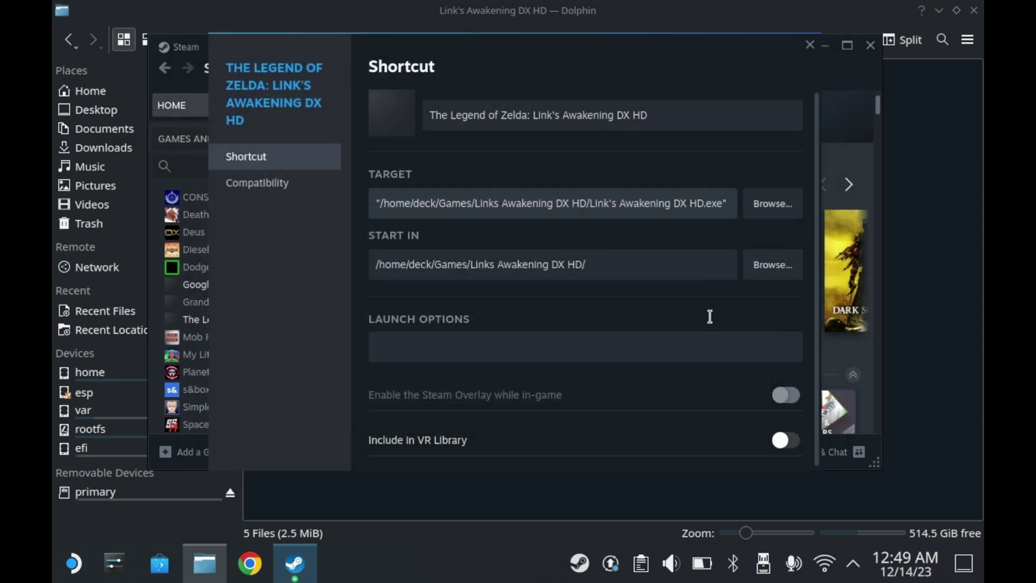
left_click(808, 50)
Apply Horiz.png as the Zelda tile's custom artwork, removing the JPEG-only filter to list PNGs
right_click(485, 239)
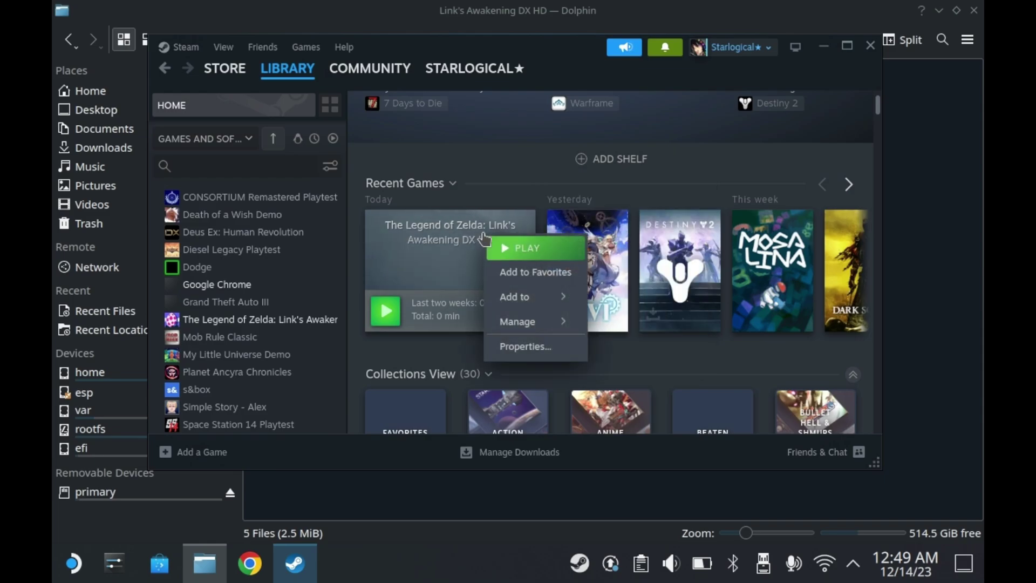
mouse_move(542, 327)
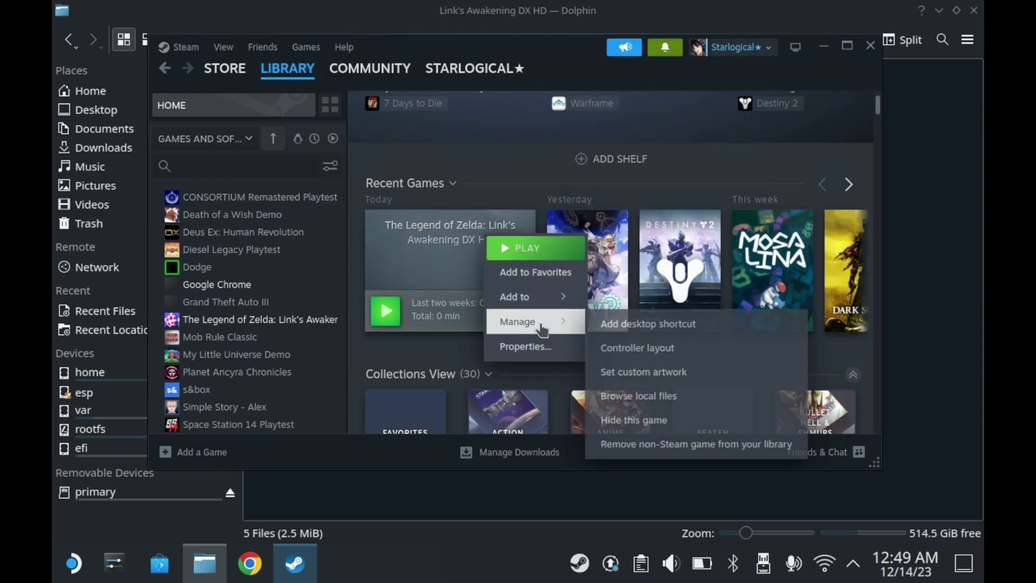
left_click(428, 354)
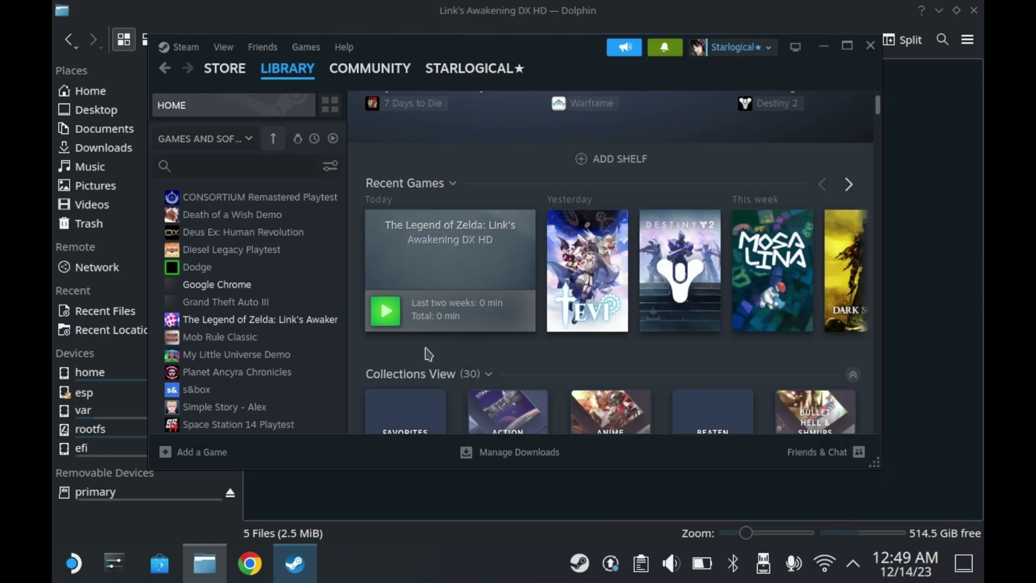
right_click(457, 231)
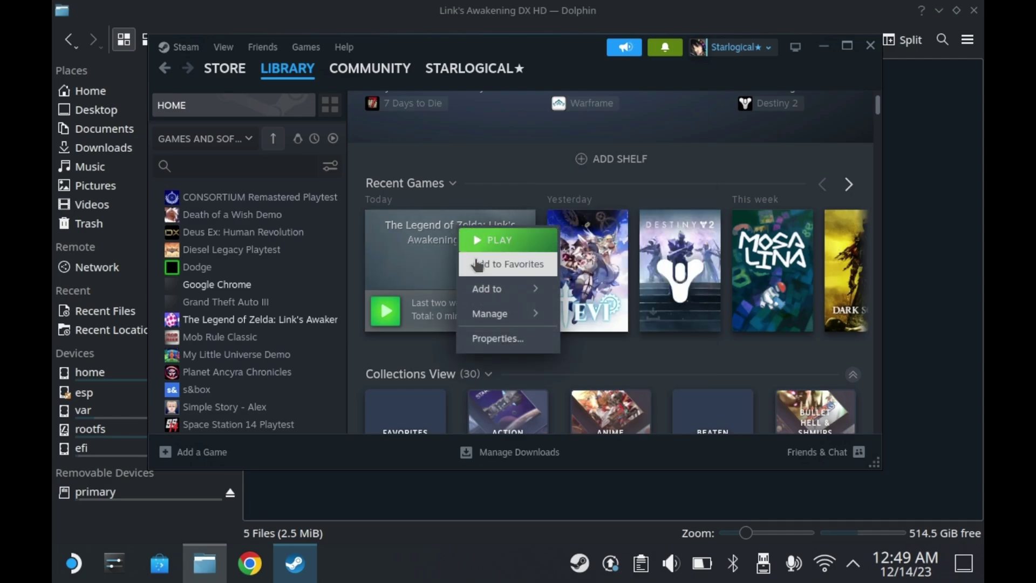
mouse_move(492, 323)
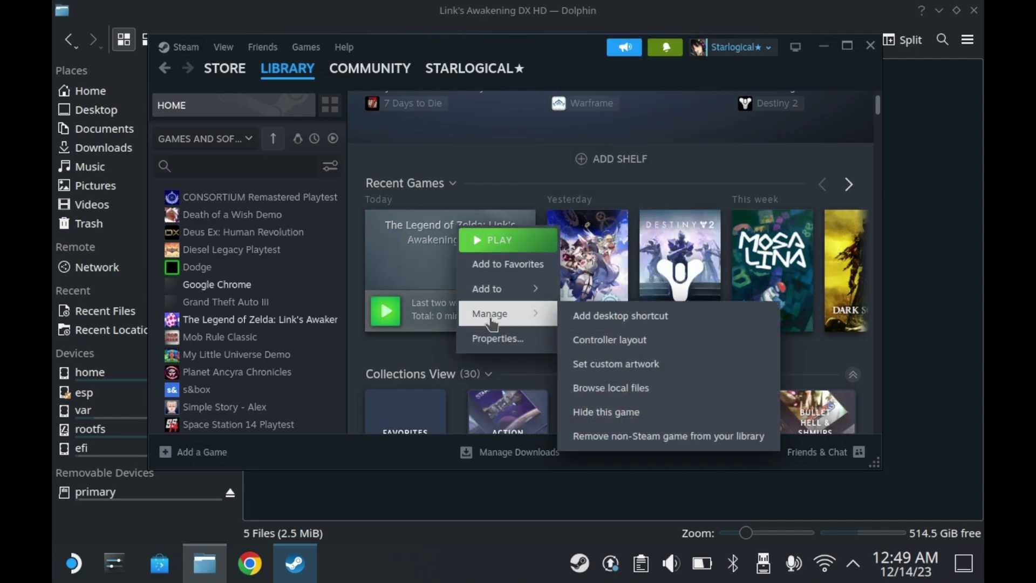
left_click(702, 363)
left_click(481, 382)
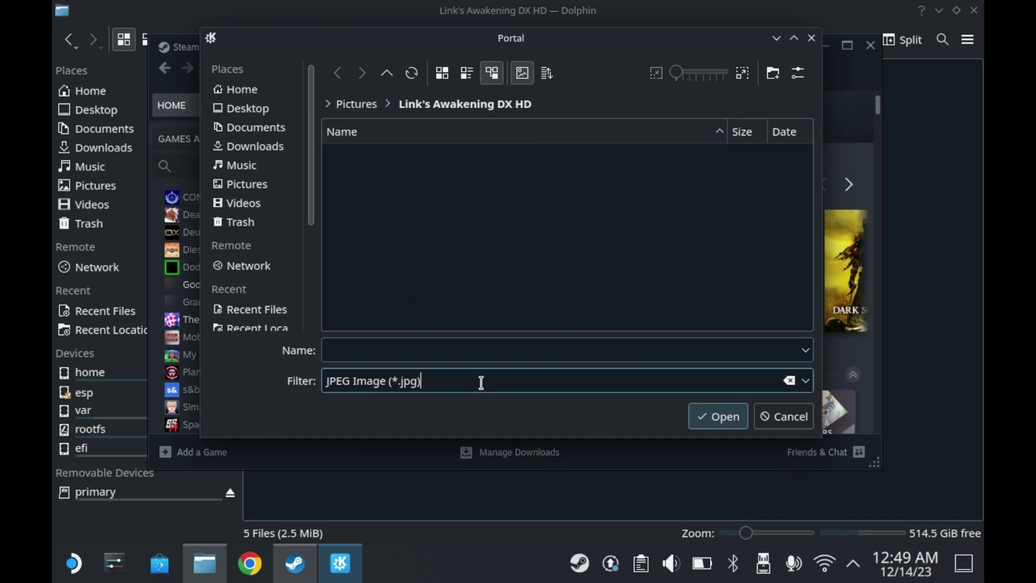
left_click(788, 382)
left_click(805, 382)
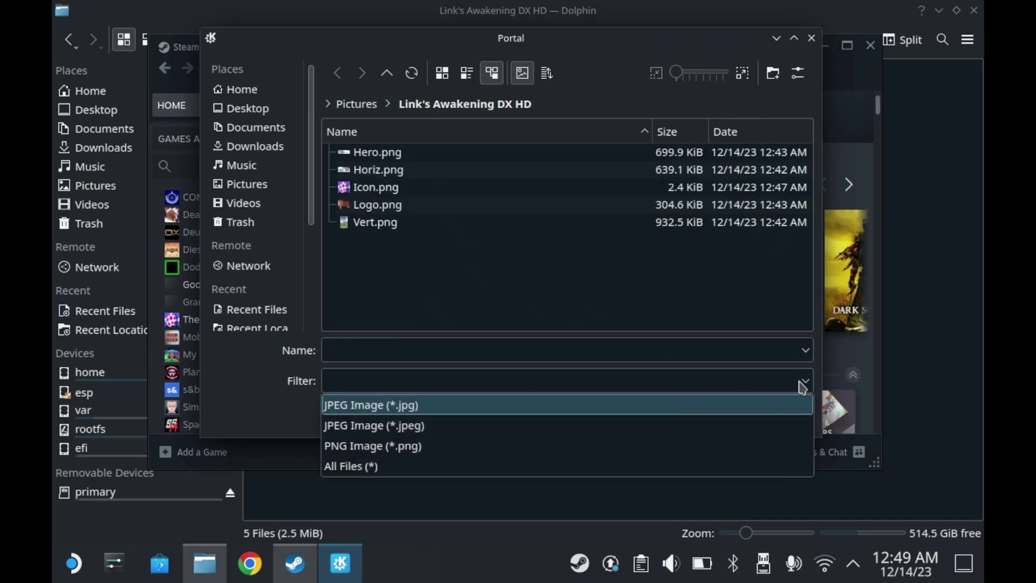
left_click(441, 261)
left_click(368, 173)
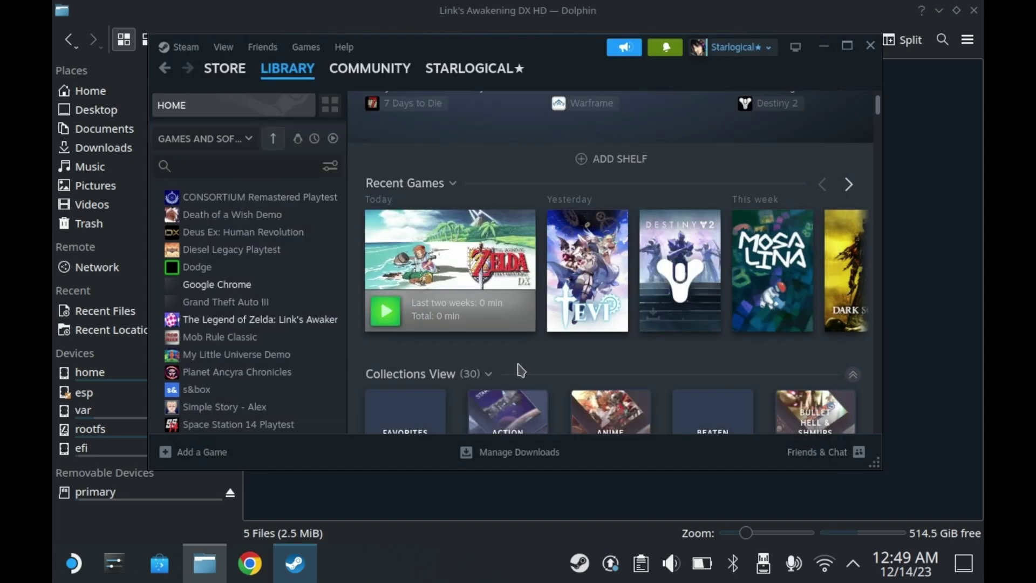
Set Vert.png as the Zelda game's portrait cover art in the library grid
left_click_drag(879, 267, 613, 289)
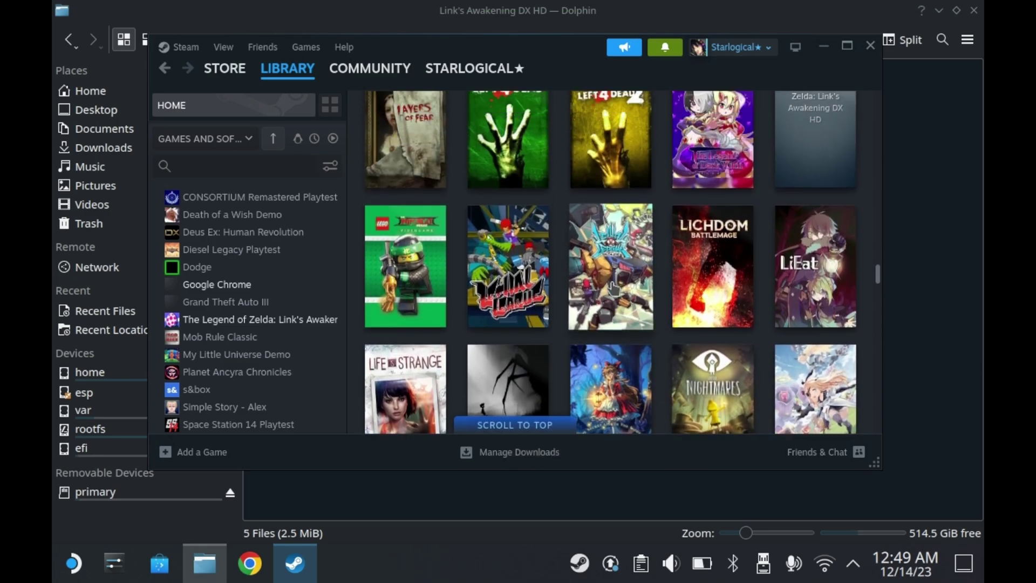
scroll(612, 289, "up", 2)
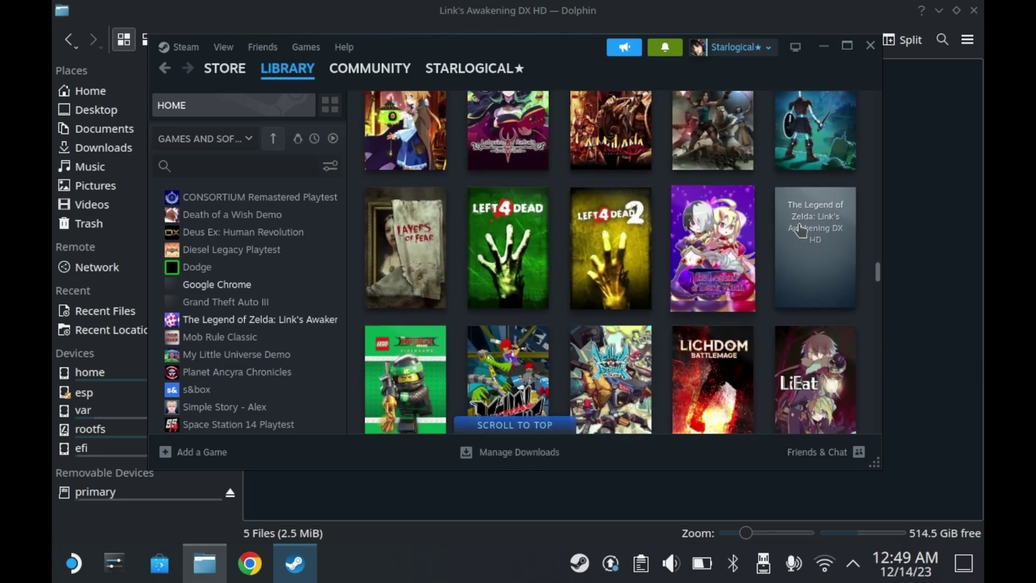
right_click(839, 255)
mouse_move(794, 338)
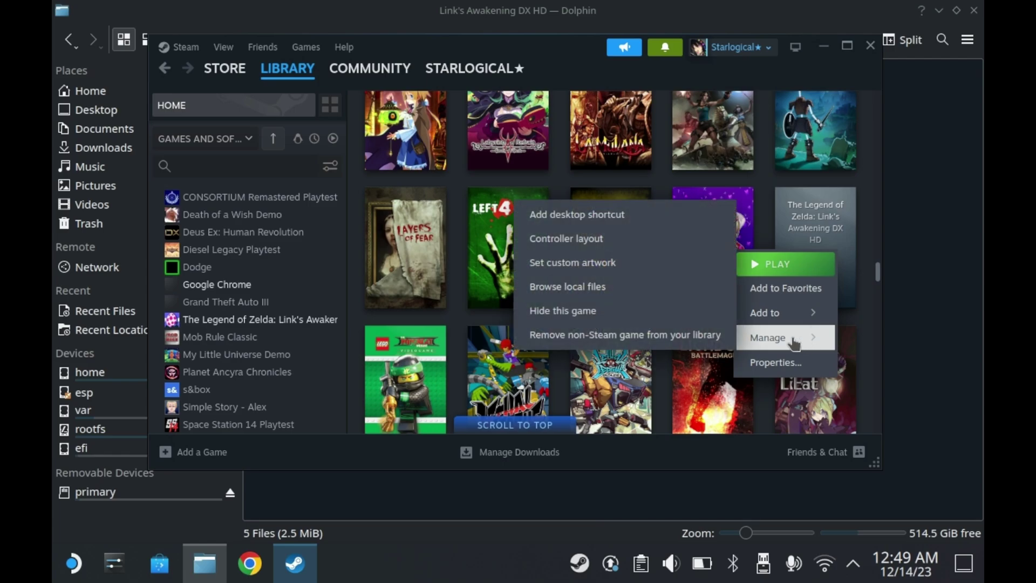
left_click(598, 264)
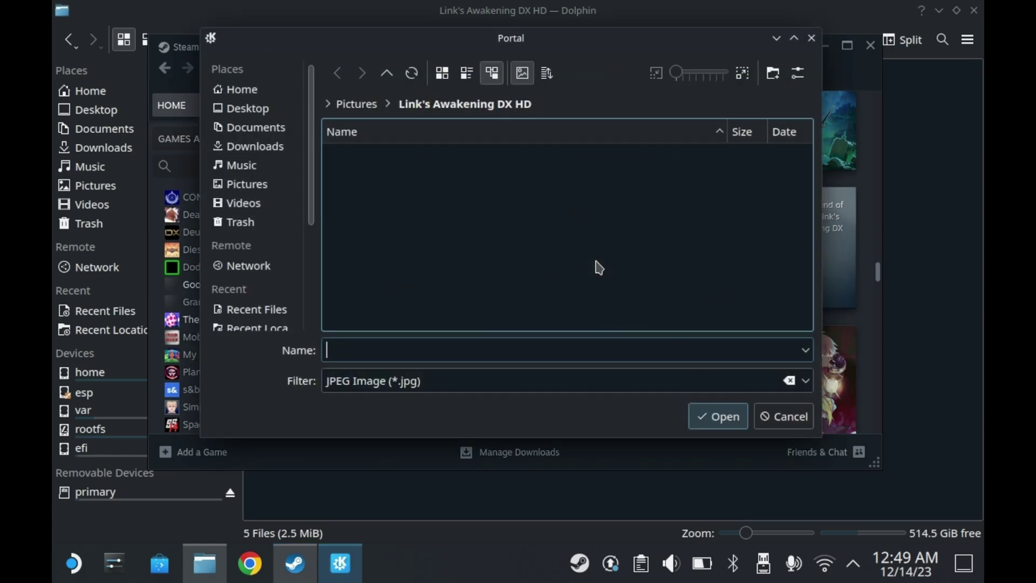
left_click(789, 380)
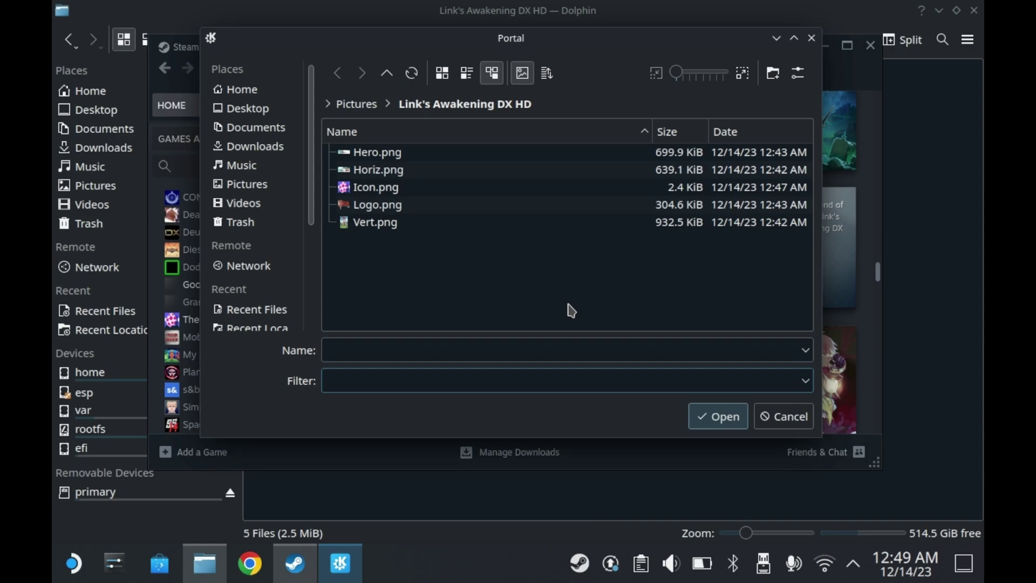
double_click(369, 226)
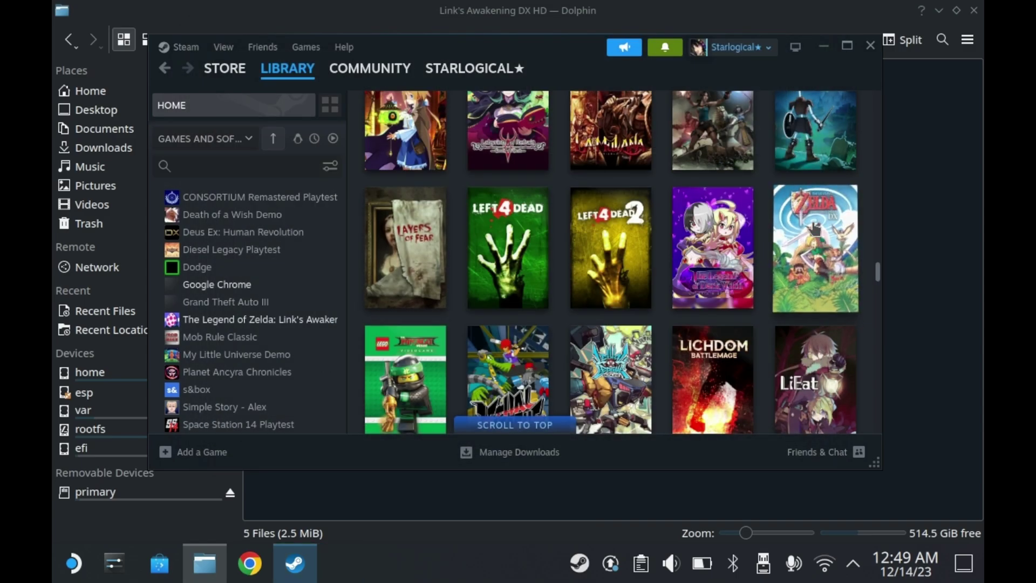
On the Zelda game's page, set Hero.png as the custom banner background
left_click(815, 227)
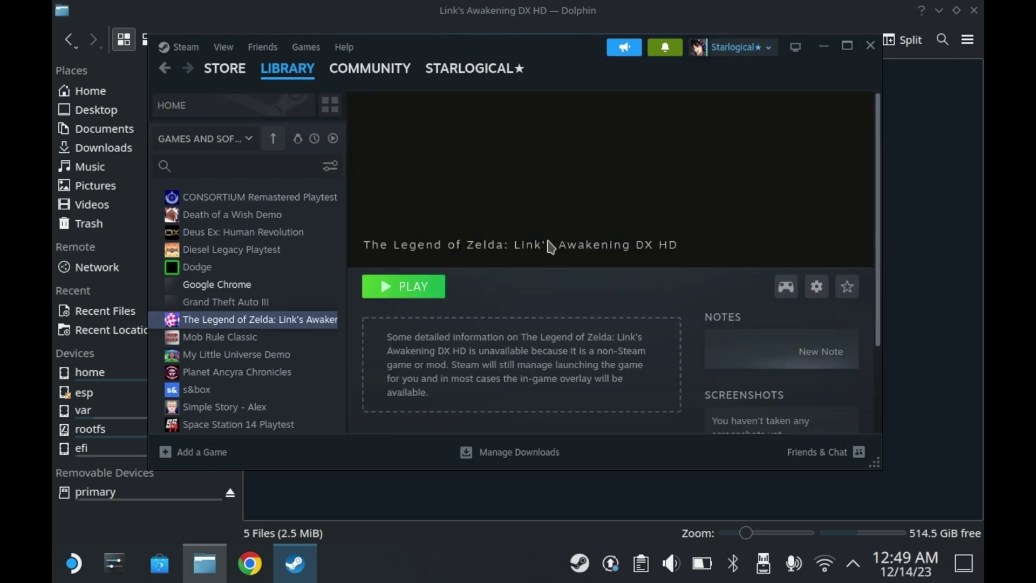
right_click(550, 253)
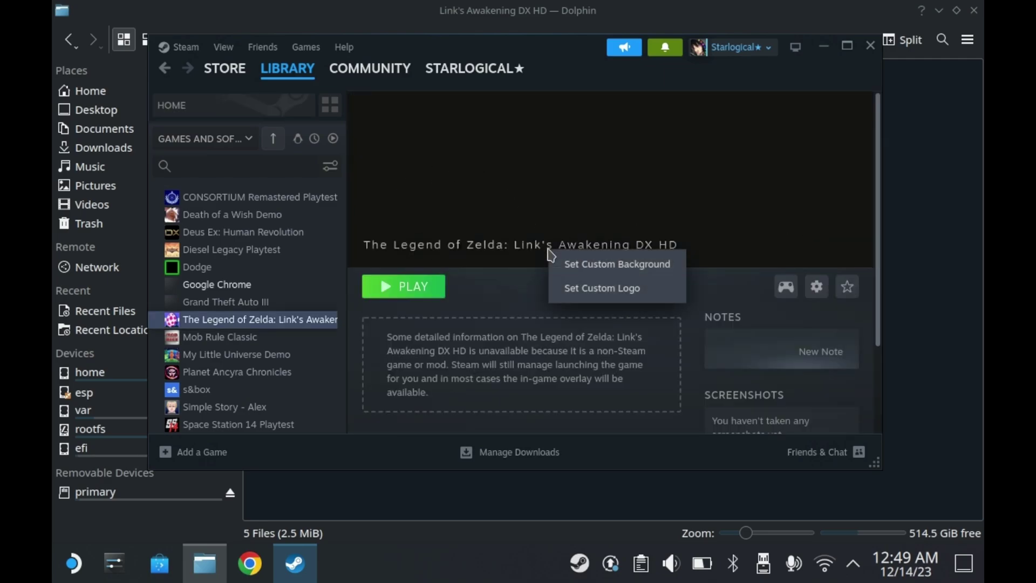
left_click(582, 265)
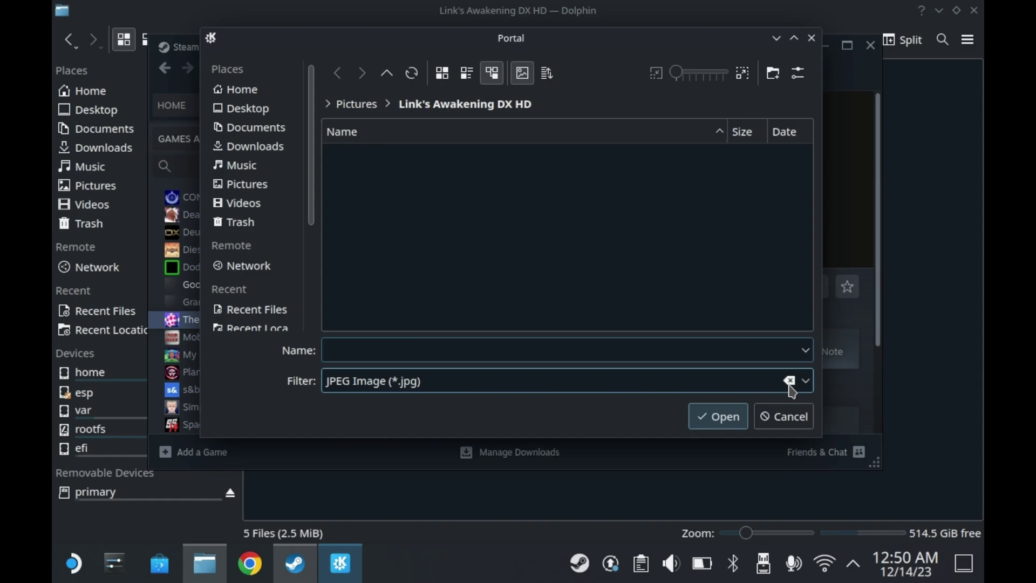
left_click(790, 382)
double_click(377, 151)
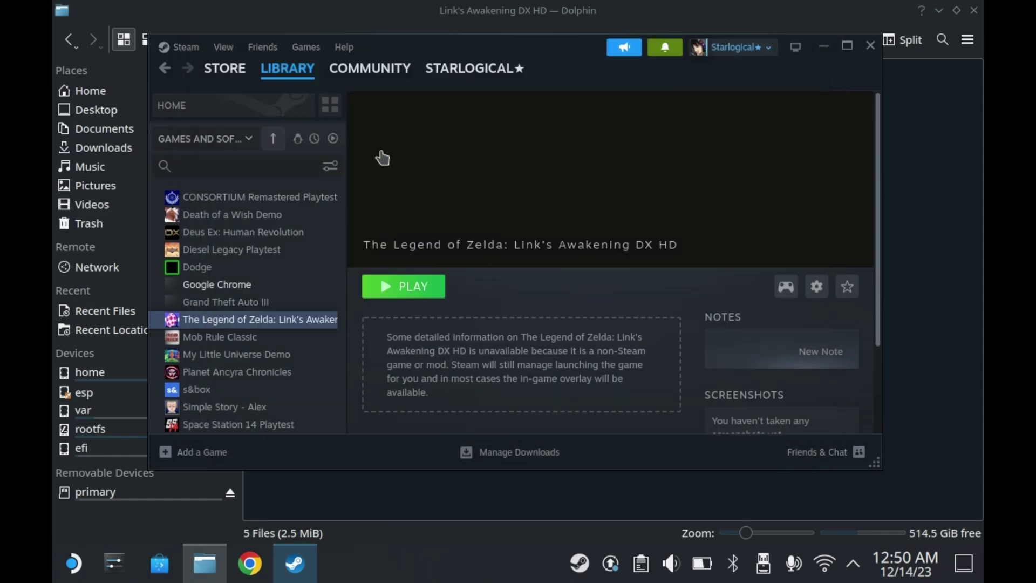
Set Logo.png as the custom Zelda logo over the banner
right_click(580, 259)
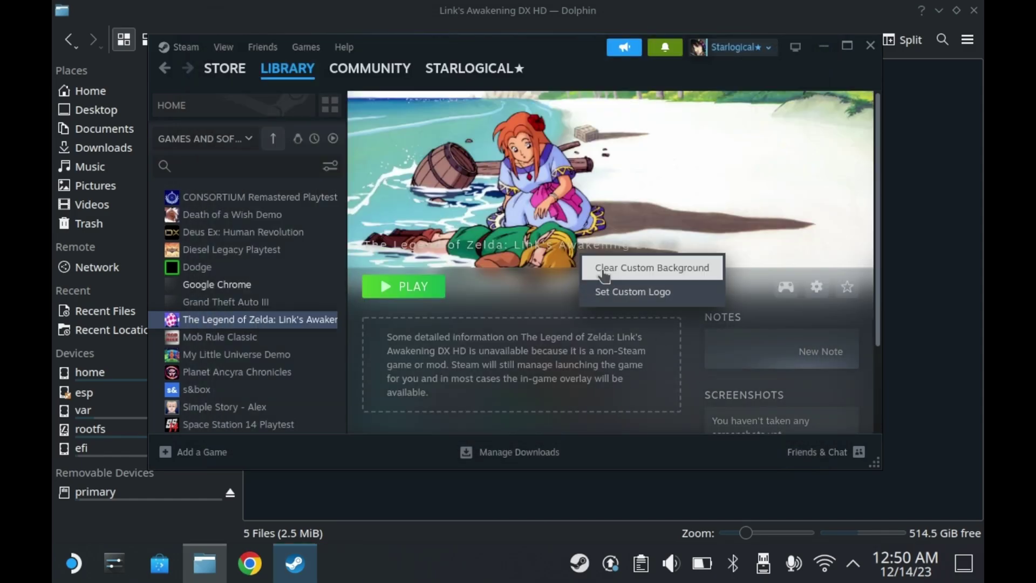
left_click(629, 291)
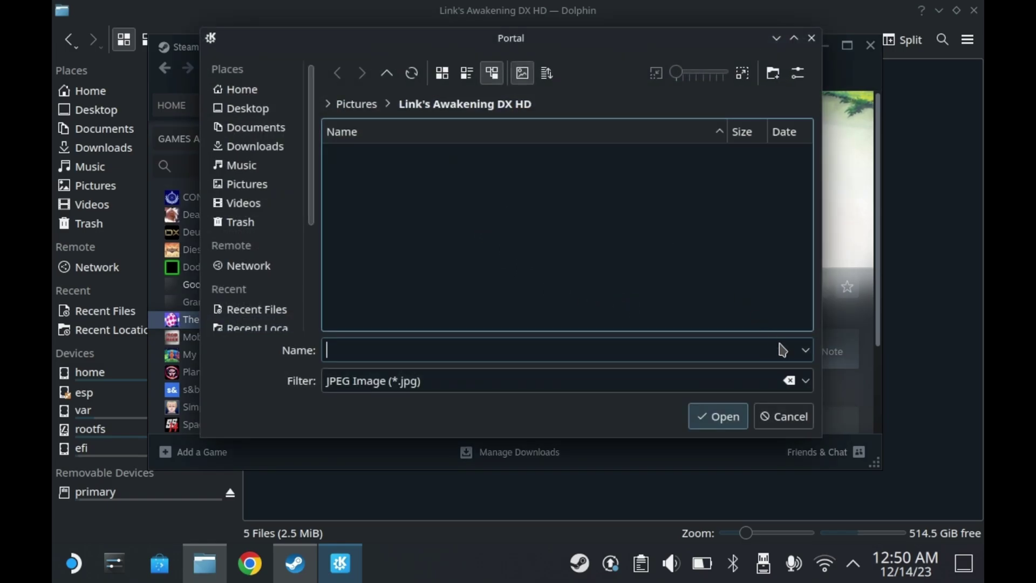
left_click(790, 381)
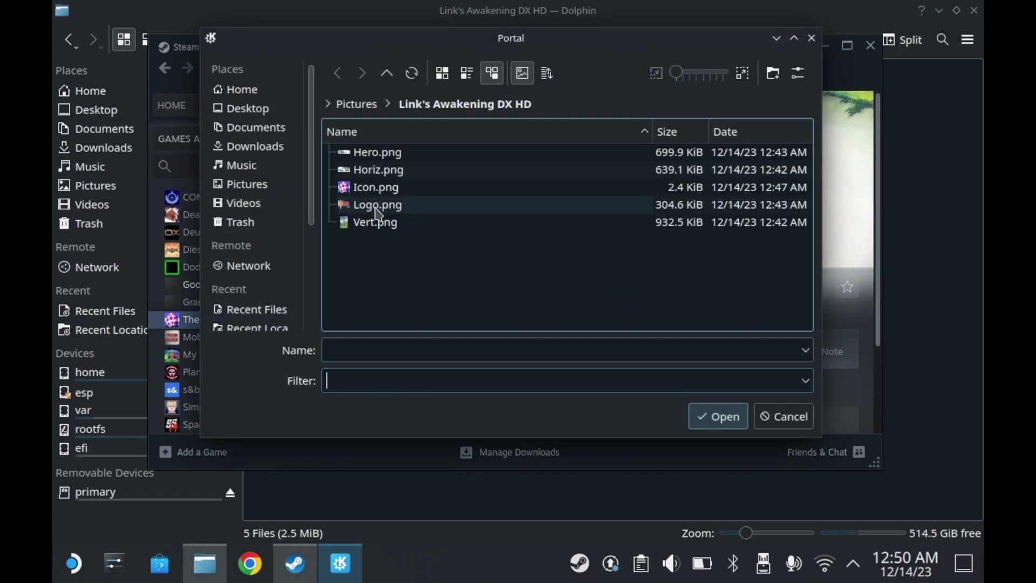
double_click(376, 210)
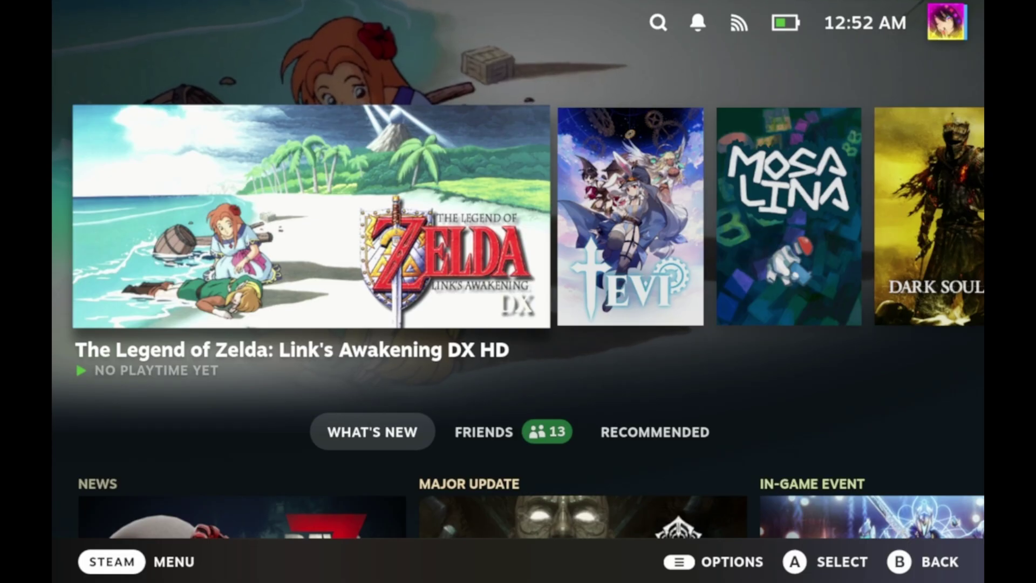
Select the Zelda game among the Home recent games and open its page
key("Right")
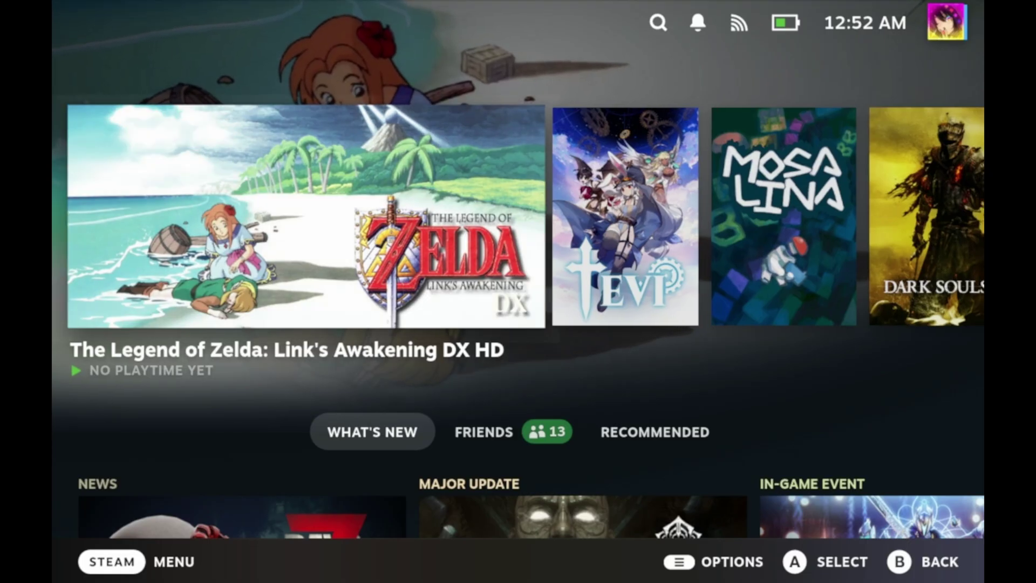
key("Left")
key("Return")
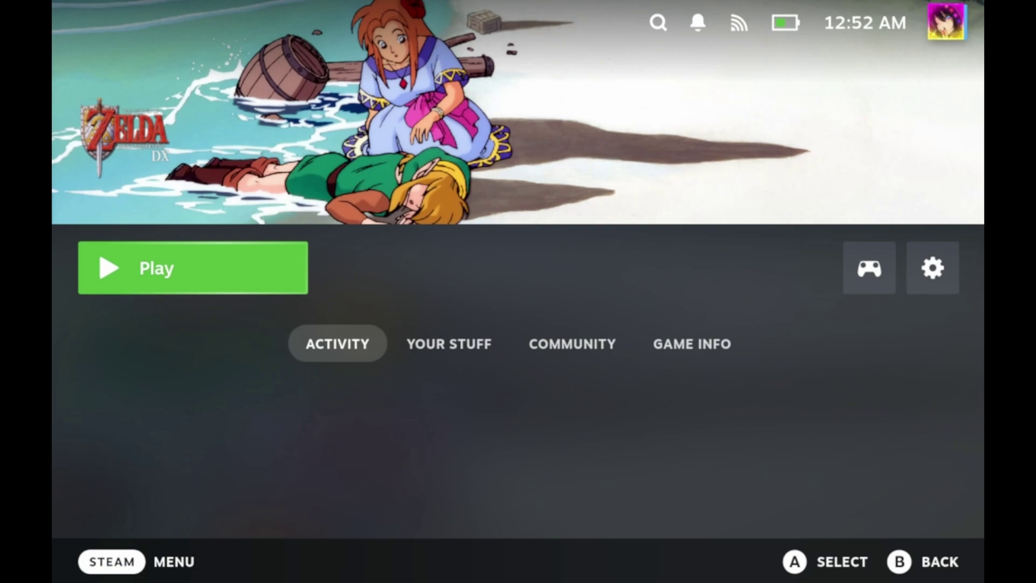
key("Up")
key("Down")
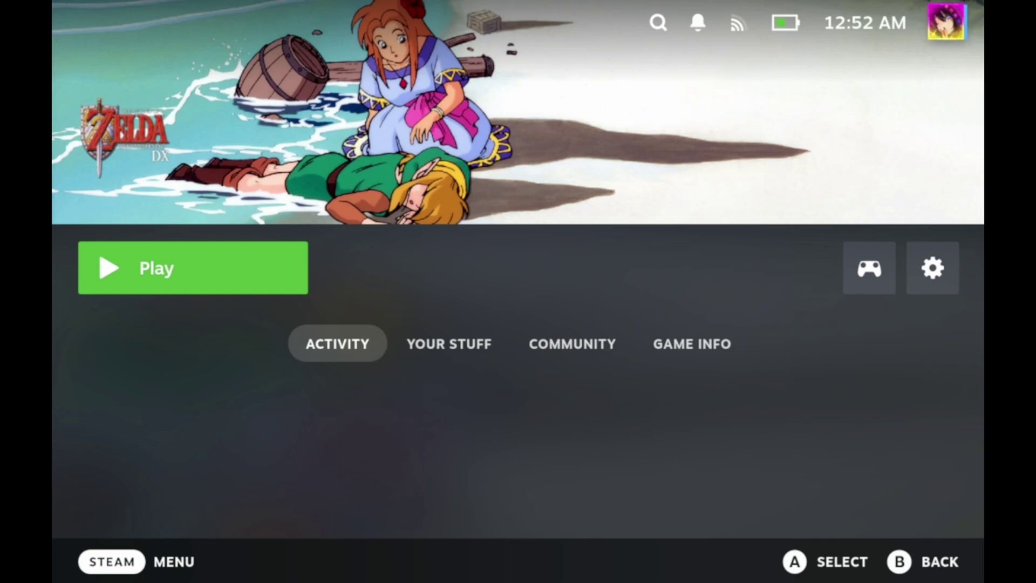
Open the game's options menu and move down to the management options
key("Right")
key("Right")
key("Return")
key("Down")
key("Down")
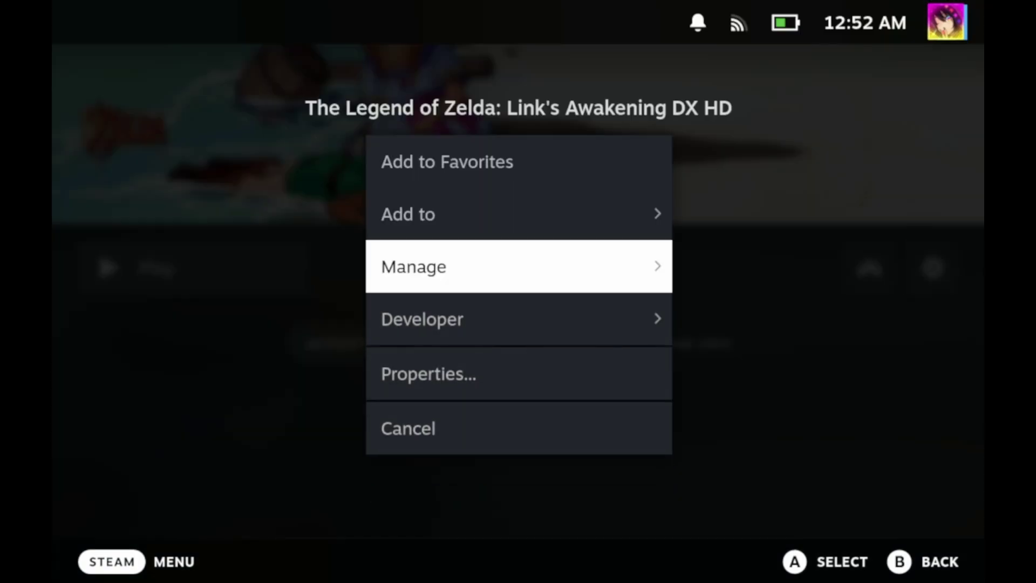
Launch Link's Awakening DX HD and spin-slash the bushes in Mabe Village's field
key("Return")
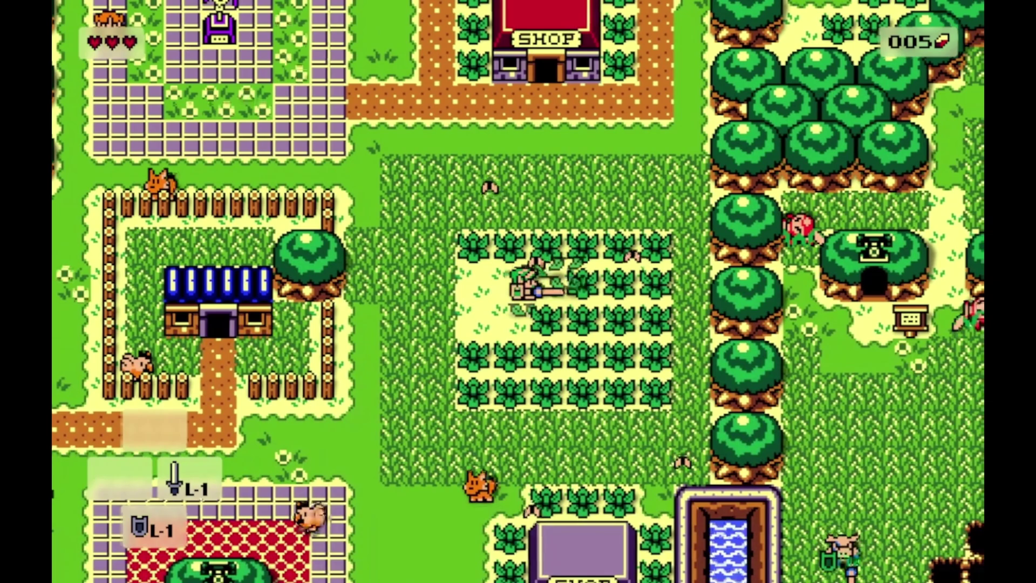
key("b")
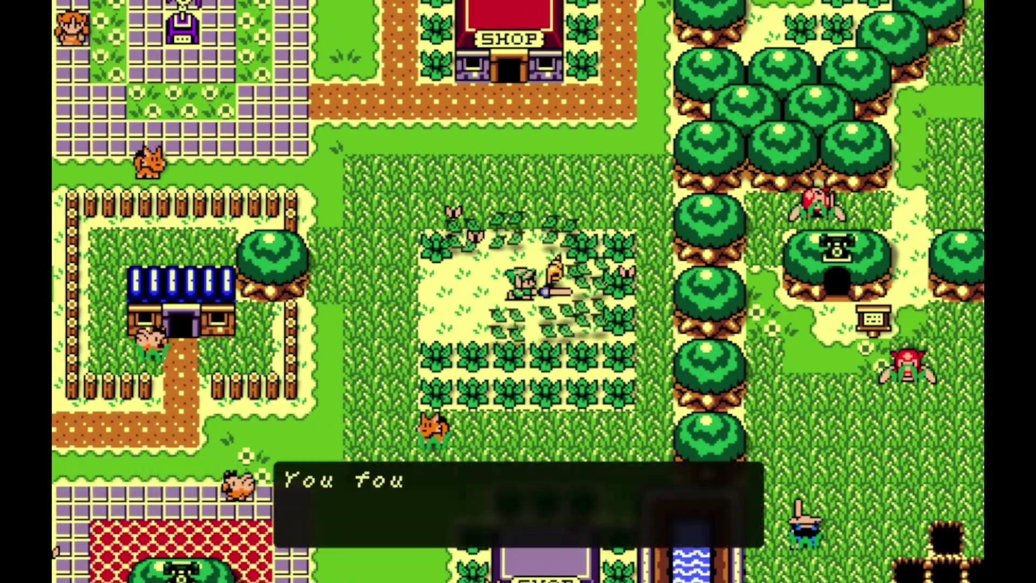